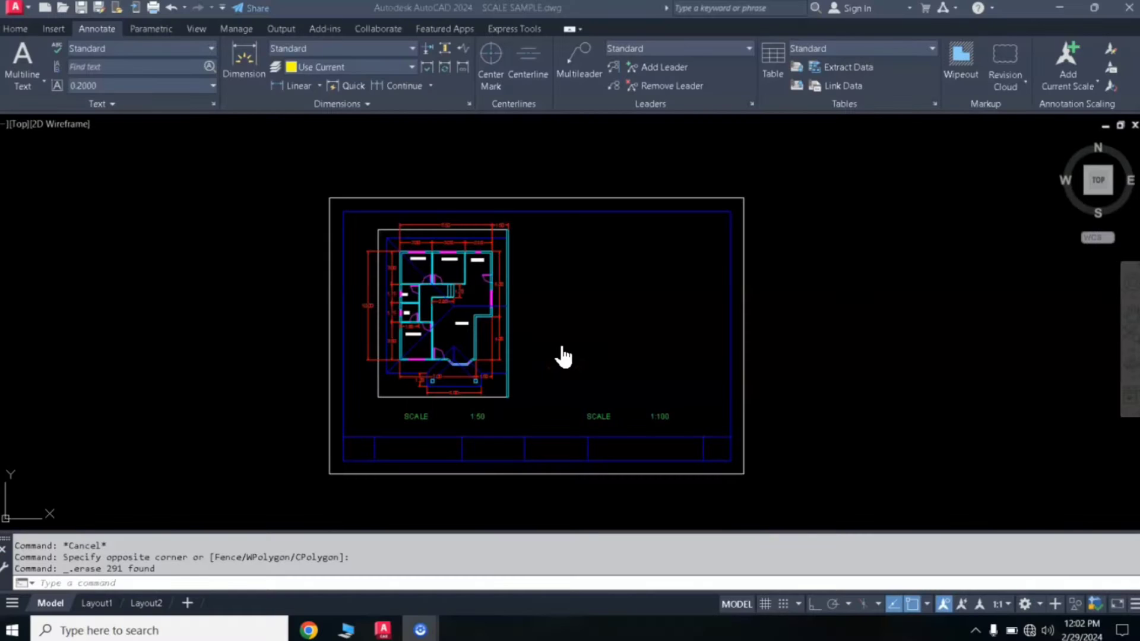
Zoom in and out to inspect the dimensioned 1:50 floor plan and the 1:100 label
scroll(561, 348, "up", 5)
scroll(561, 347, "down", 3)
scroll(562, 345, "down", 2)
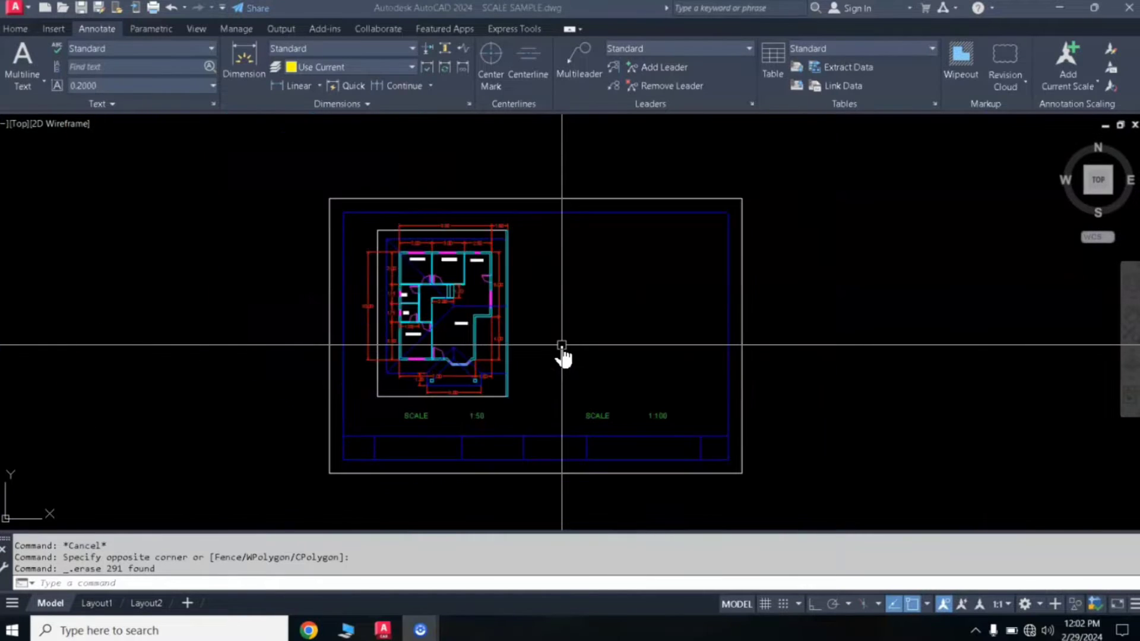
scroll(562, 345, "up", 2)
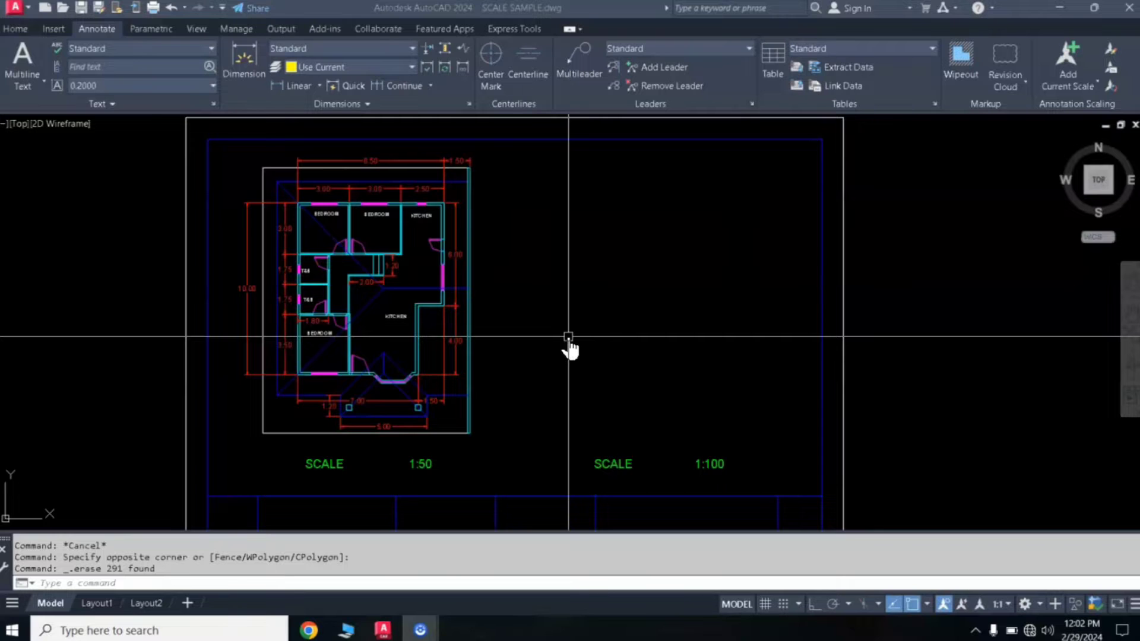
scroll(568, 337, "down", 2)
scroll(568, 338, "up", 2)
scroll(568, 338, "down", 2)
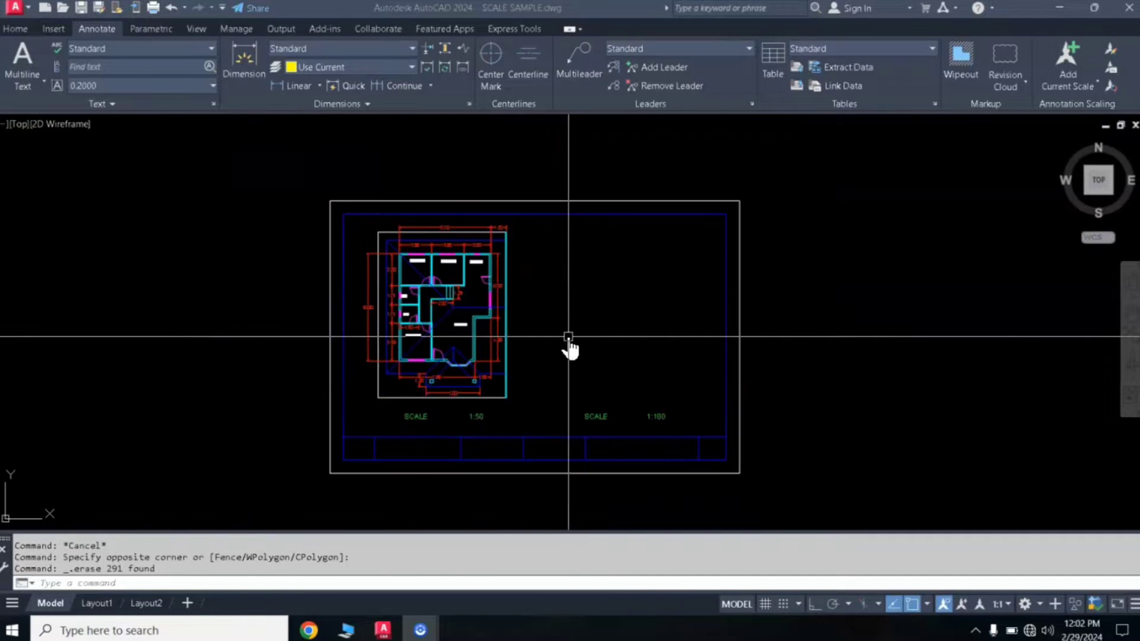
scroll(580, 331, "up", 2)
scroll(585, 326, "down", 2)
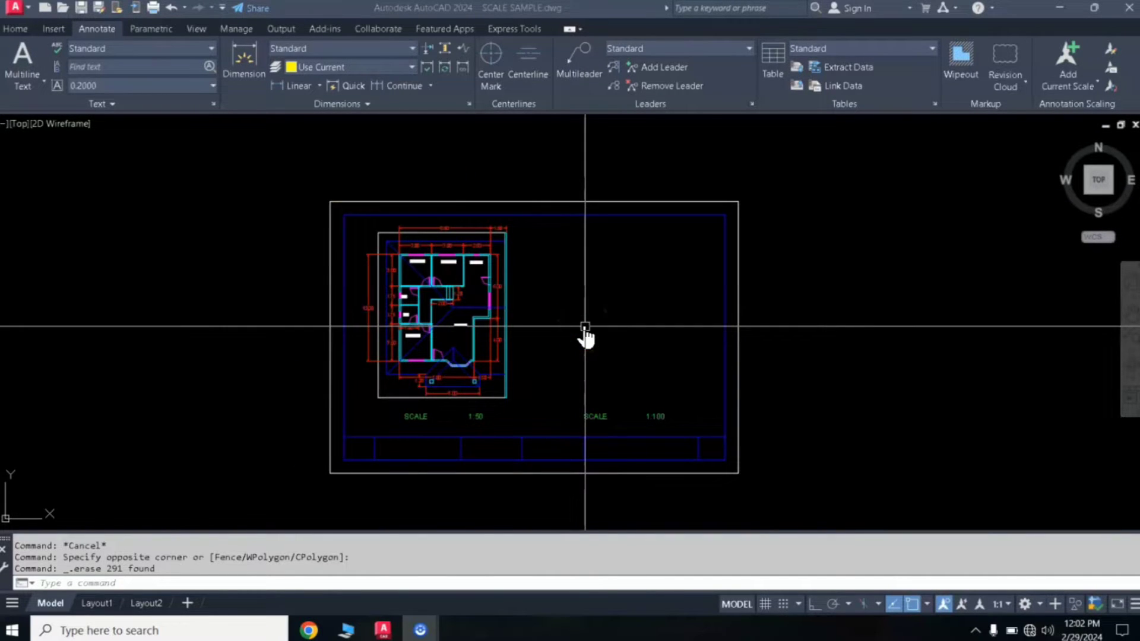
left_click(545, 324)
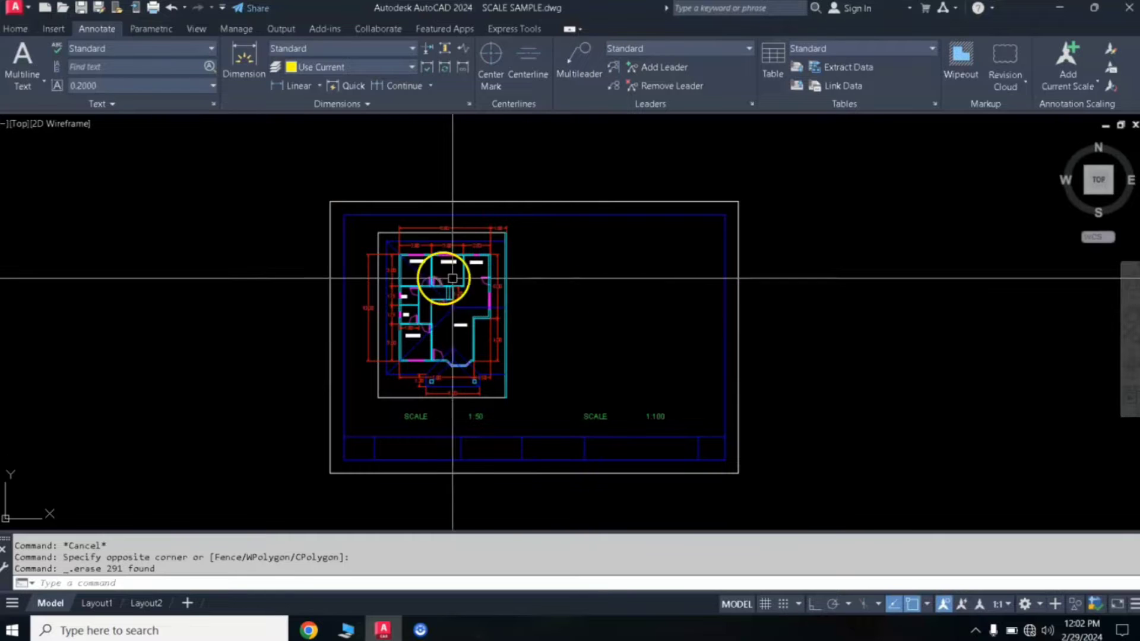
scroll(478, 338, "up", 2)
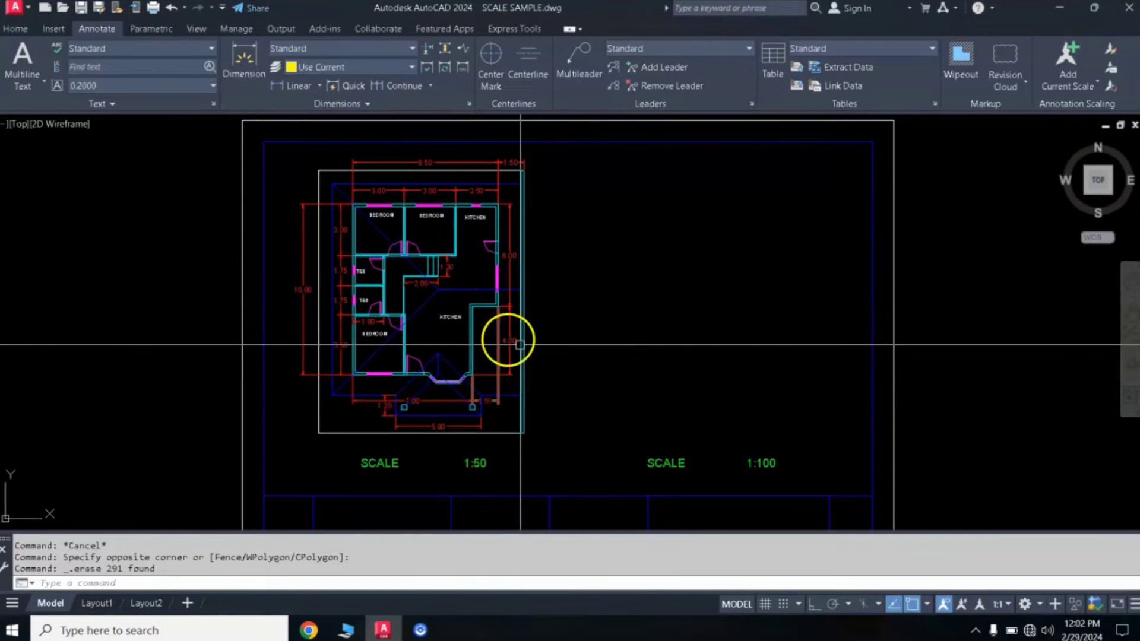
scroll(698, 370, "down", 2)
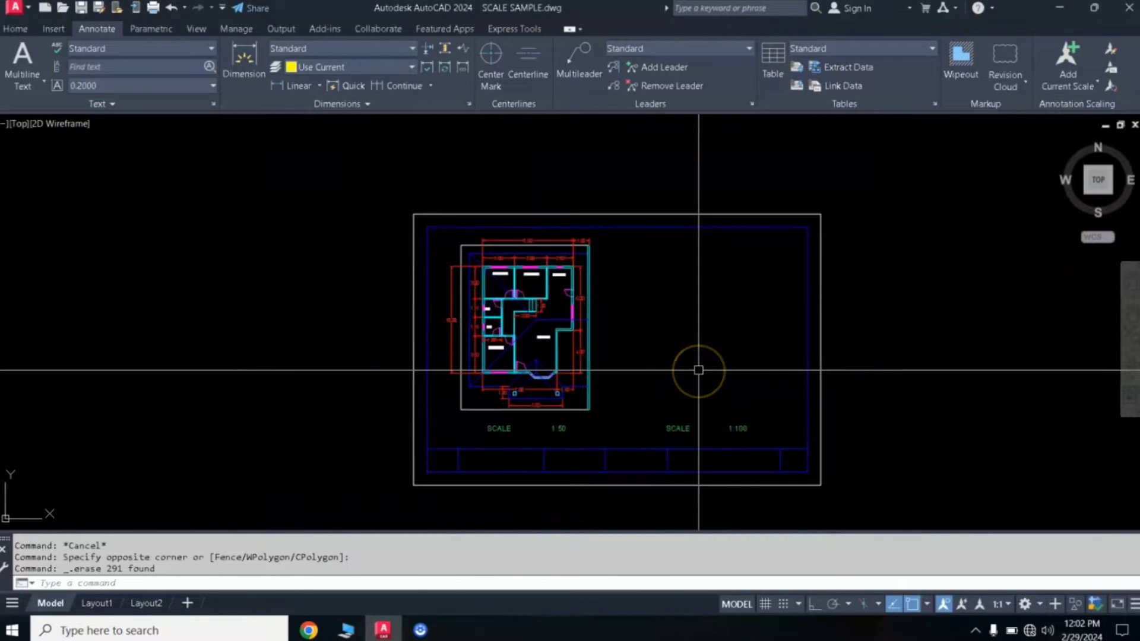
scroll(699, 368, "up", 2)
scroll(672, 351, "down", 1)
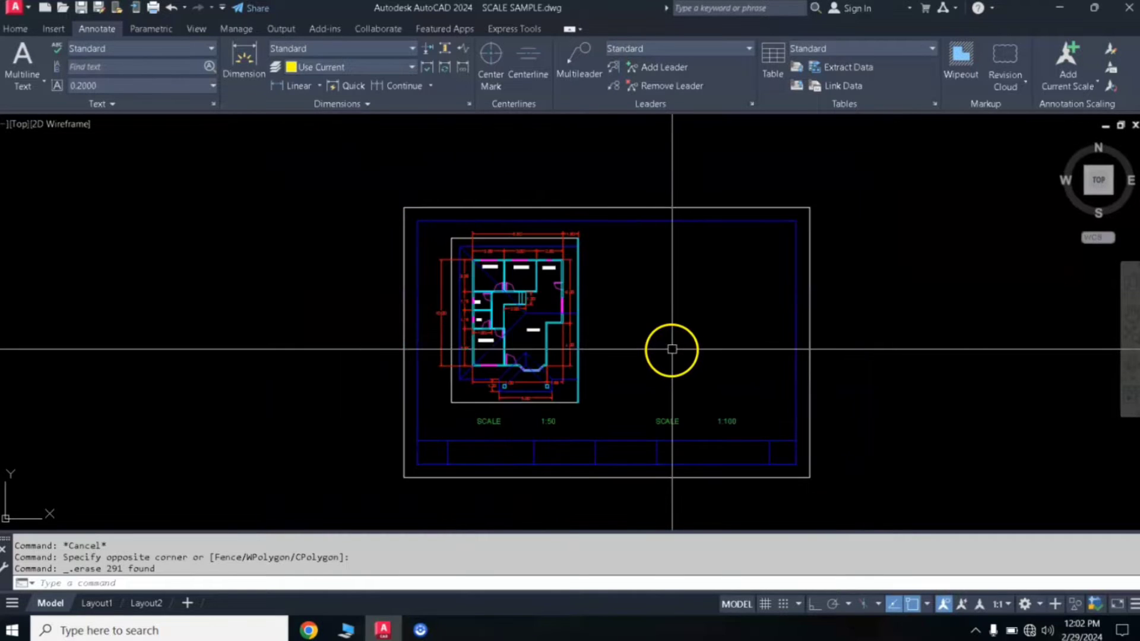
scroll(585, 331, "down", 1)
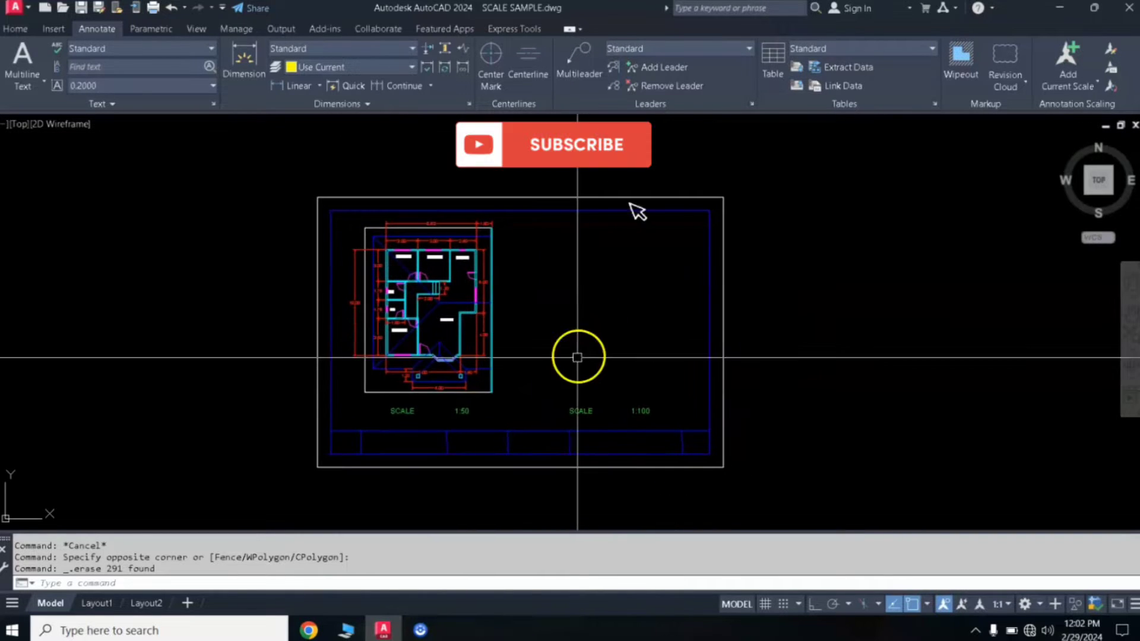
scroll(574, 363, "up", 2)
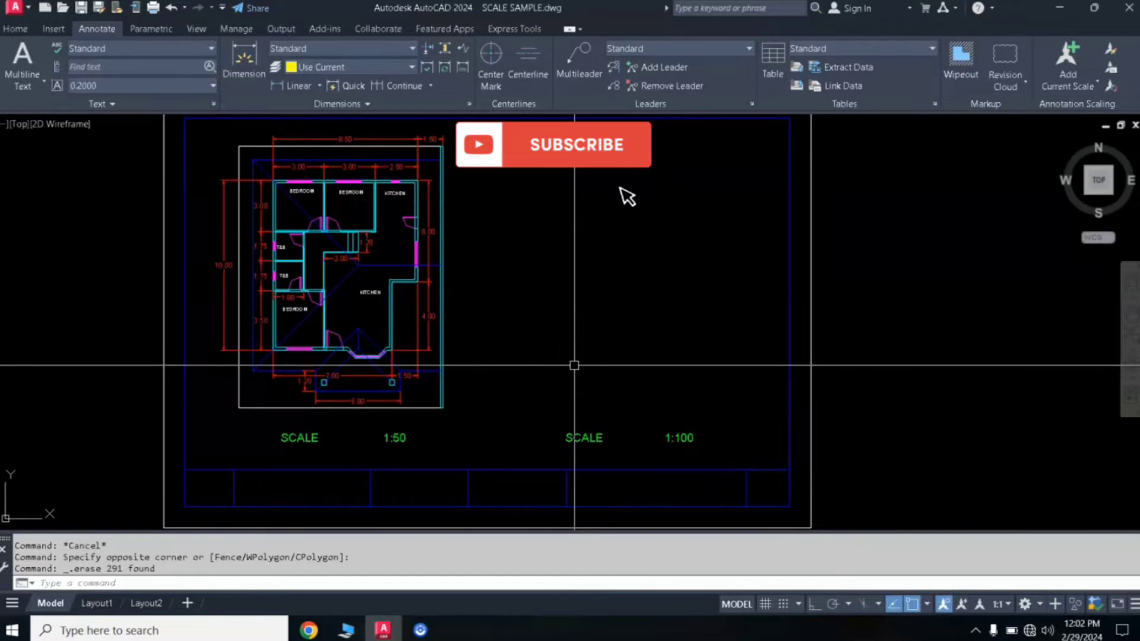
scroll(574, 365, "down", 2)
scroll(581, 360, "up", 2)
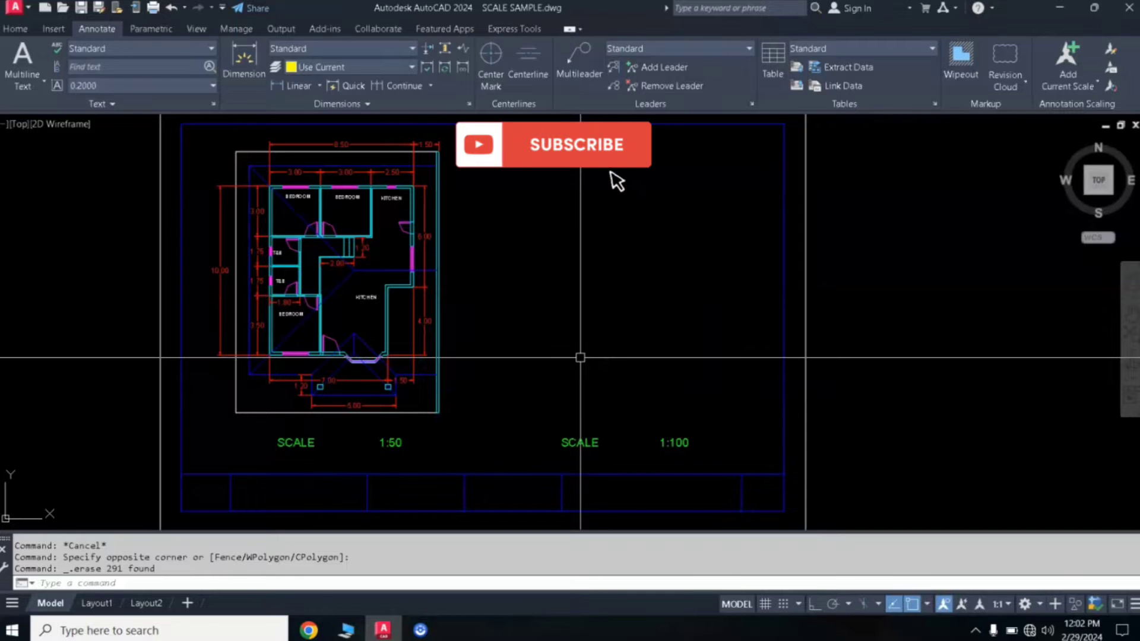
scroll(582, 352, "down", 2)
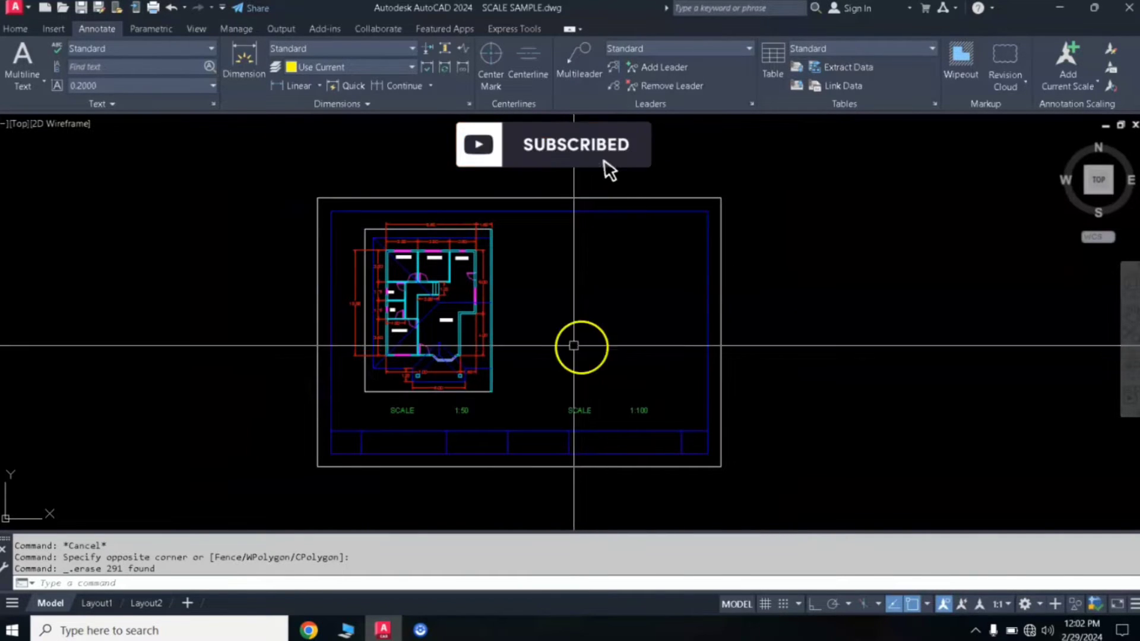
scroll(560, 345, "up", 2)
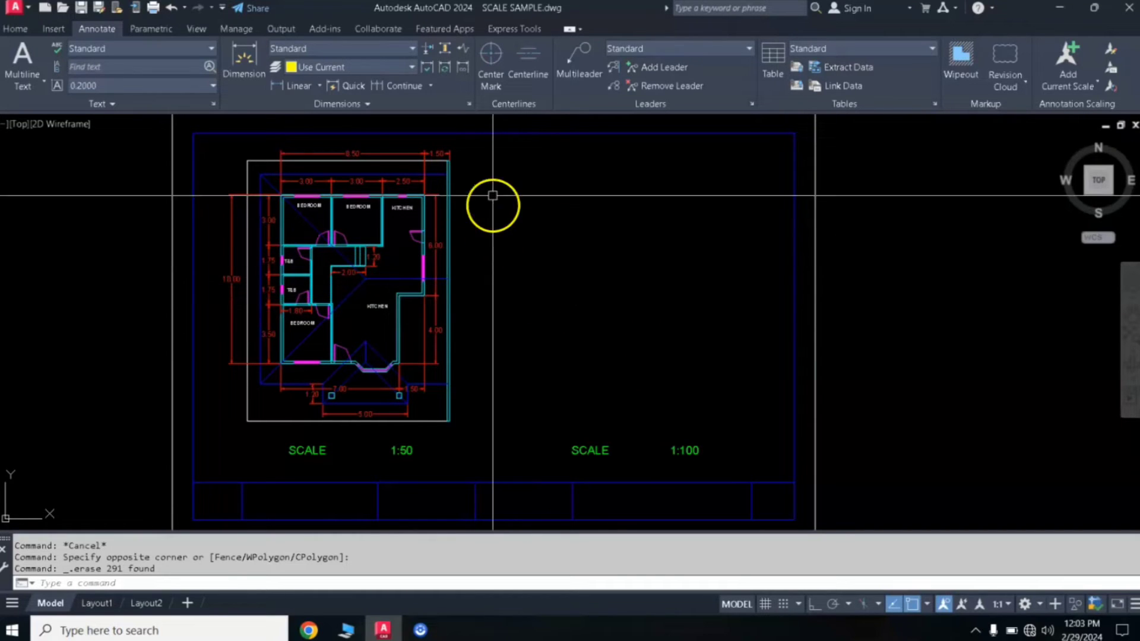
Copy the whole 1:50 floor plan to sit above the SCALE 1:100 label
left_click(470, 142)
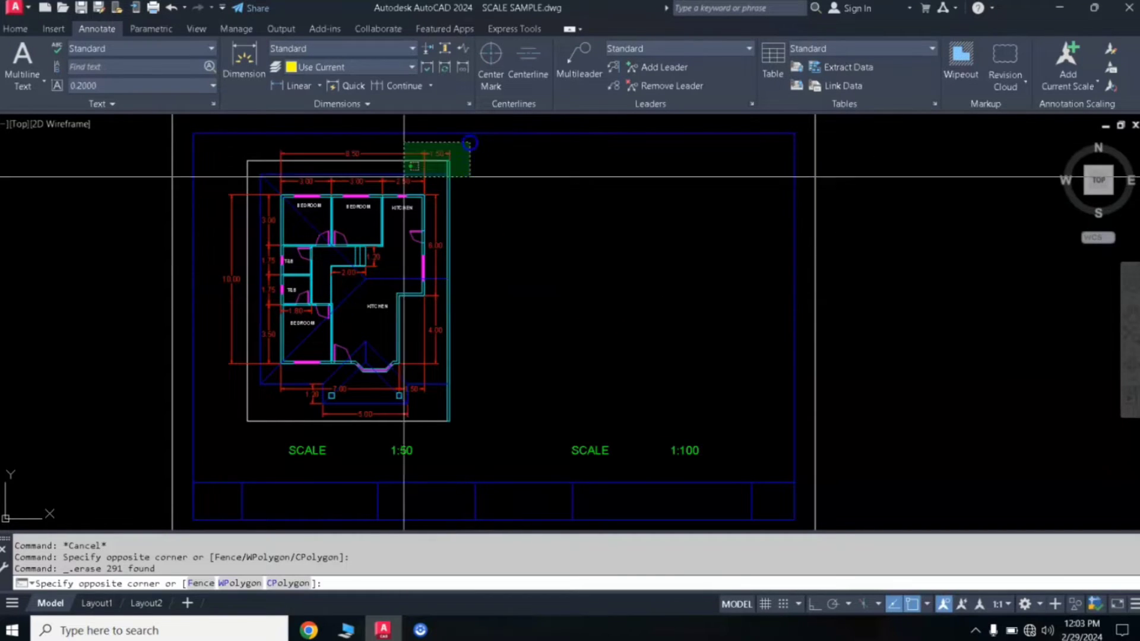
left_click(220, 438)
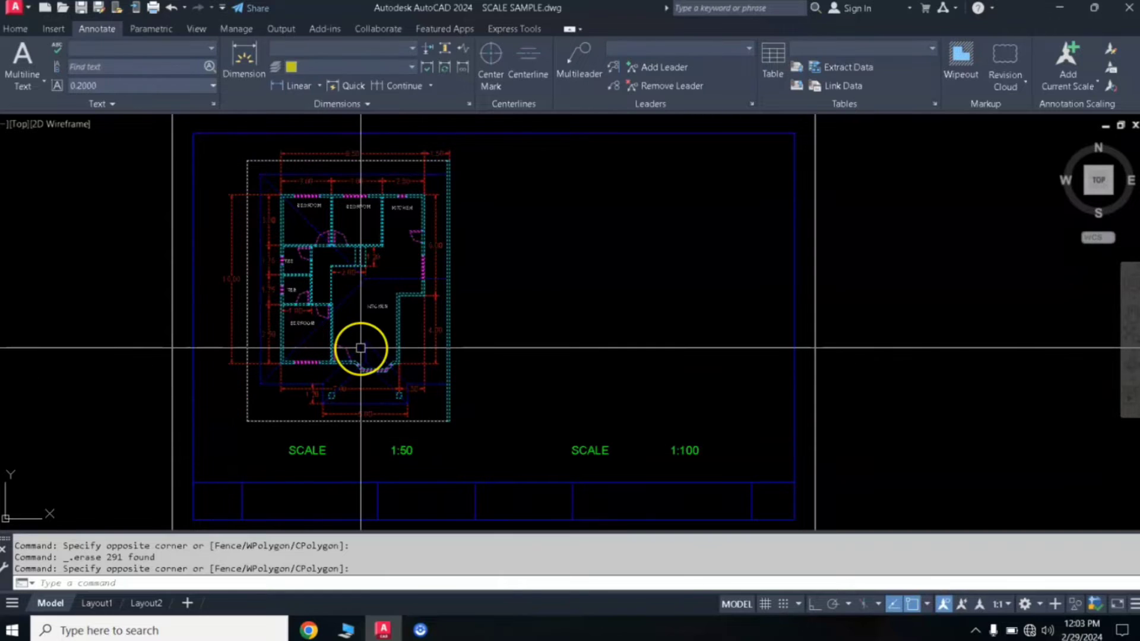
type("co")
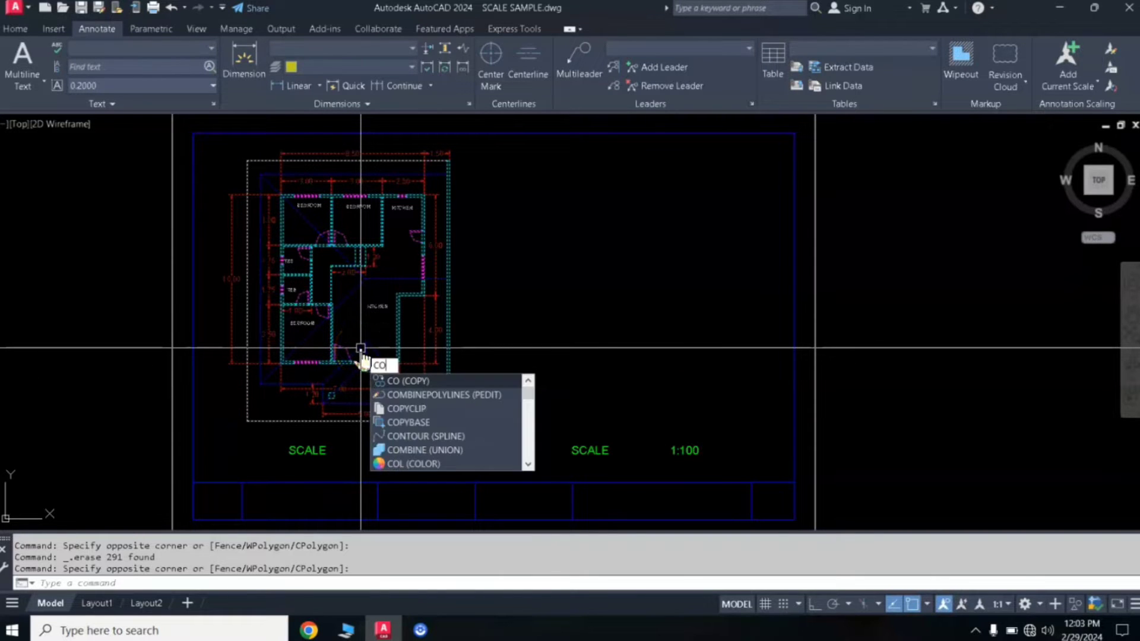
key("Return")
left_click(365, 279)
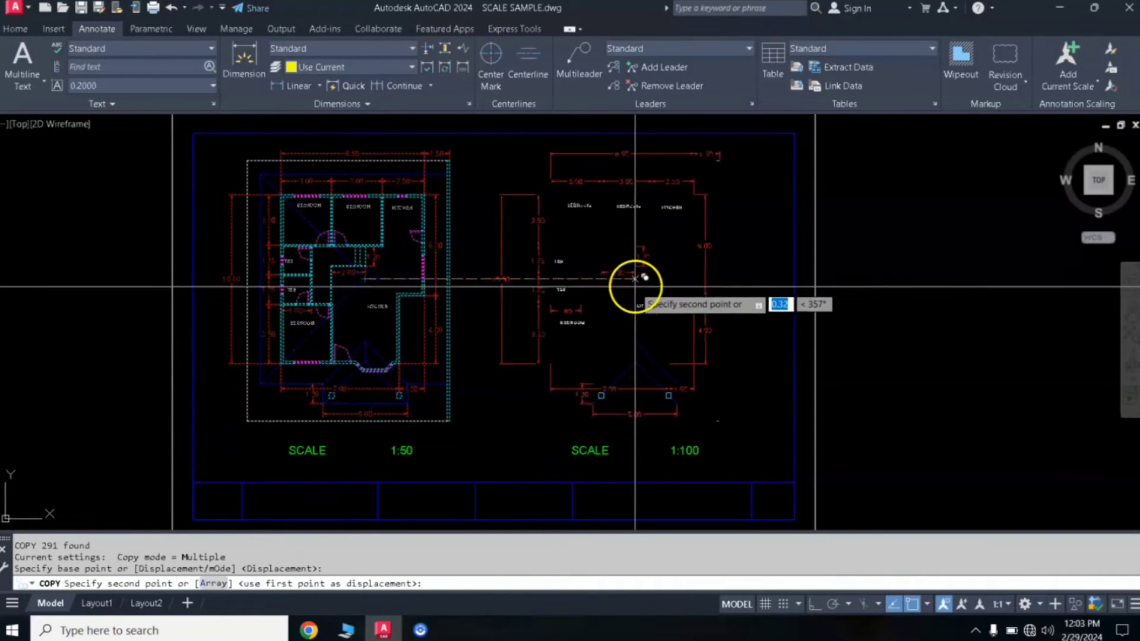
left_click(638, 288)
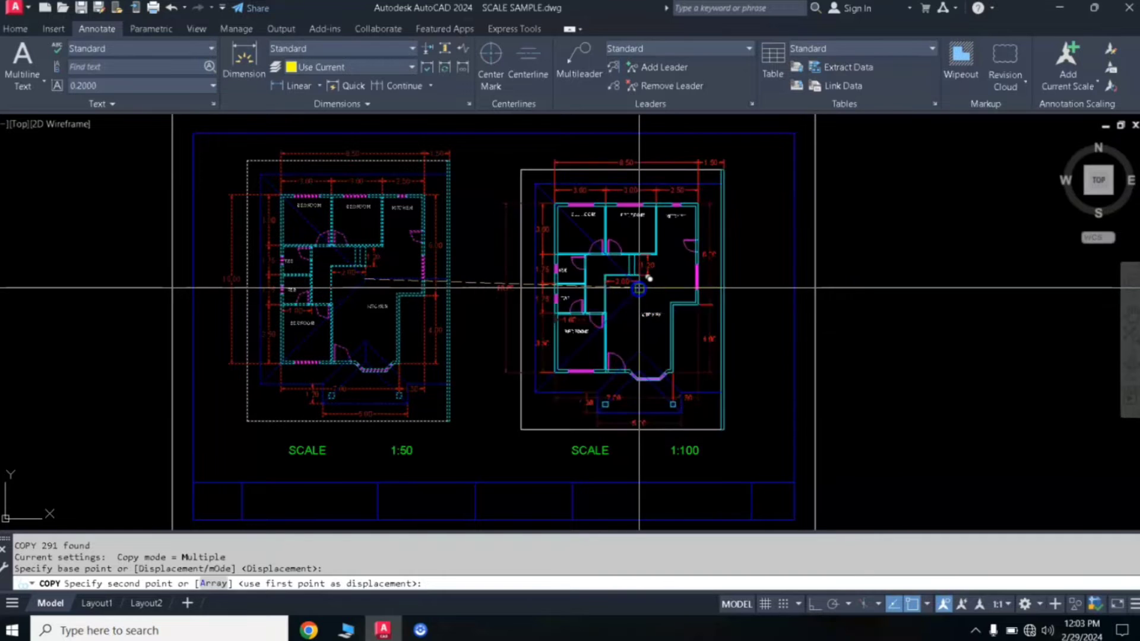
key("Return")
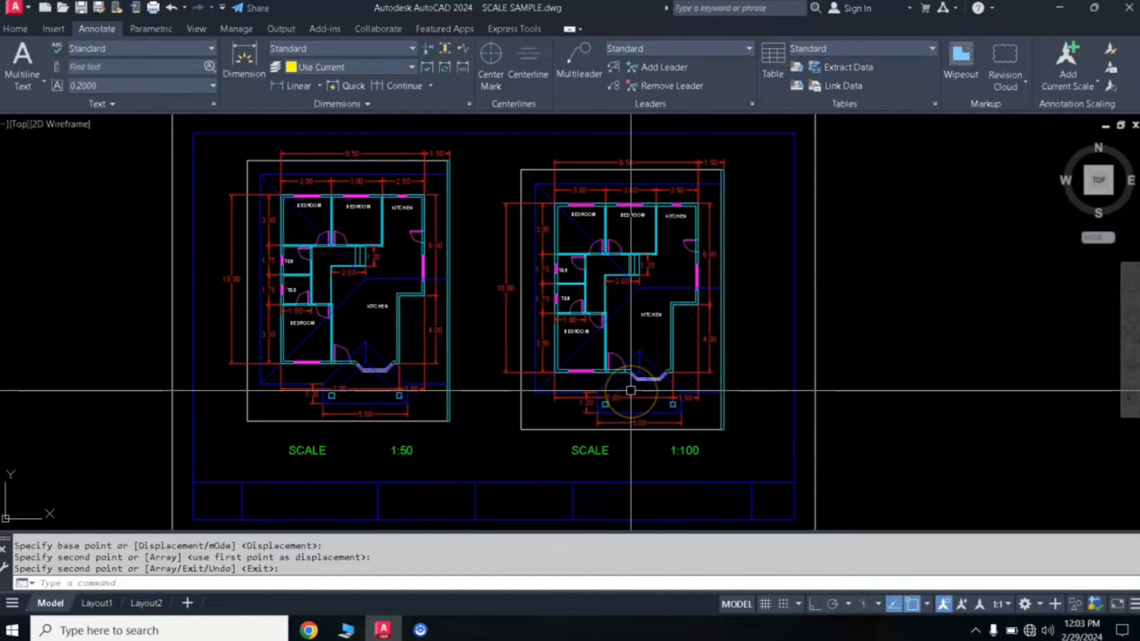
Begin a crossing window from above-right of the copied floor plan
left_click(648, 321)
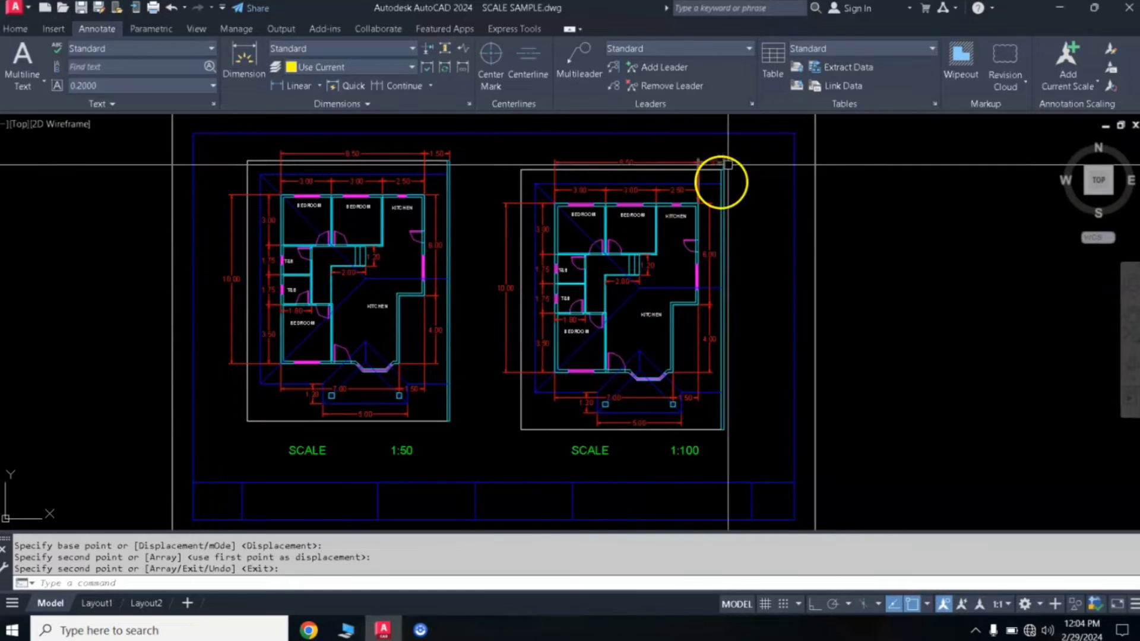
left_click(743, 151)
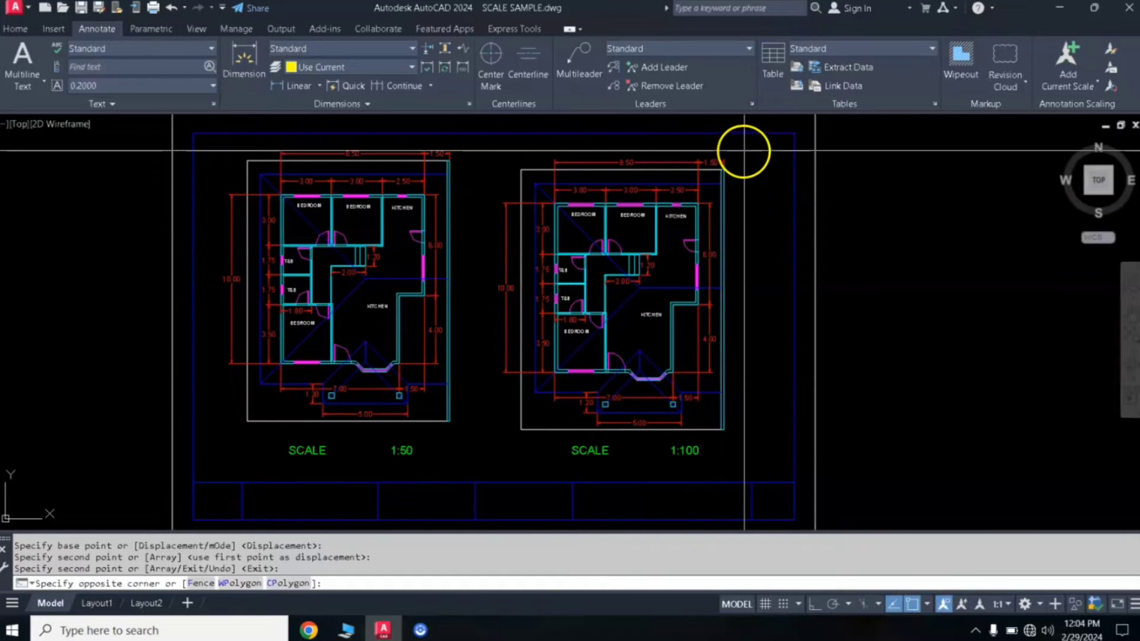
Scale the copied plan by 50/100 about a base point on it, halving its size
left_click(476, 438)
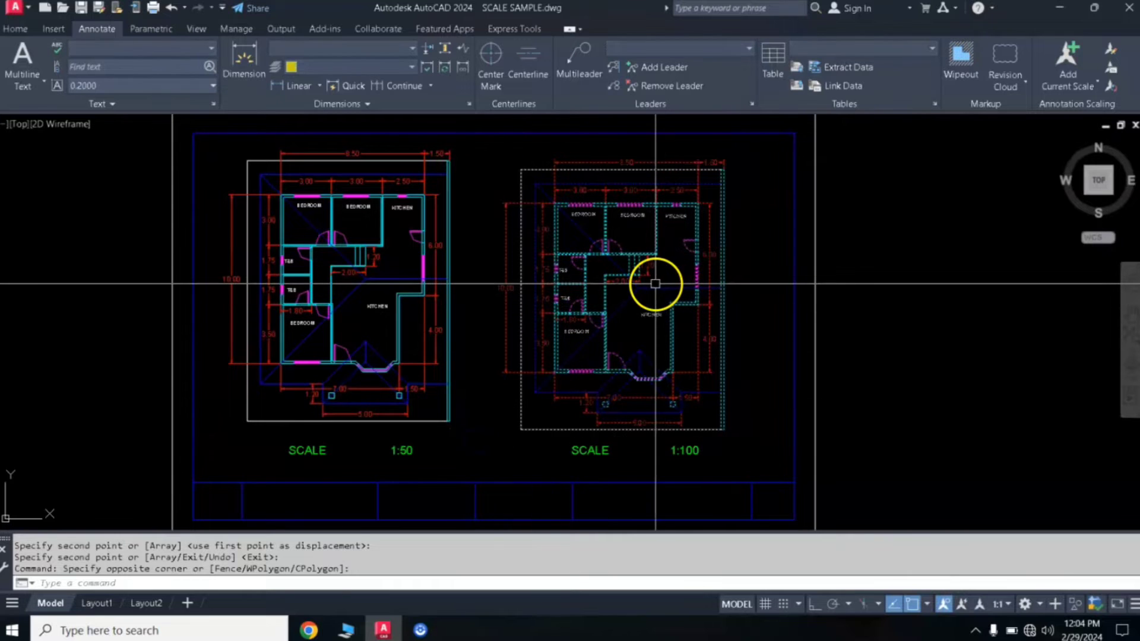
type("sc")
key("Return")
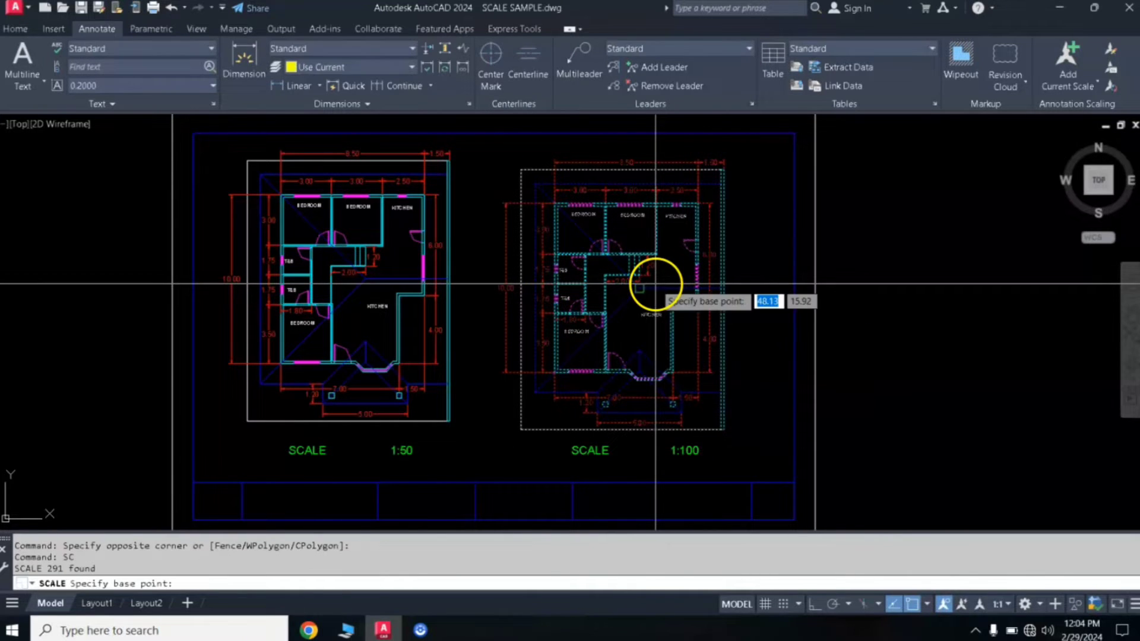
left_click(638, 289)
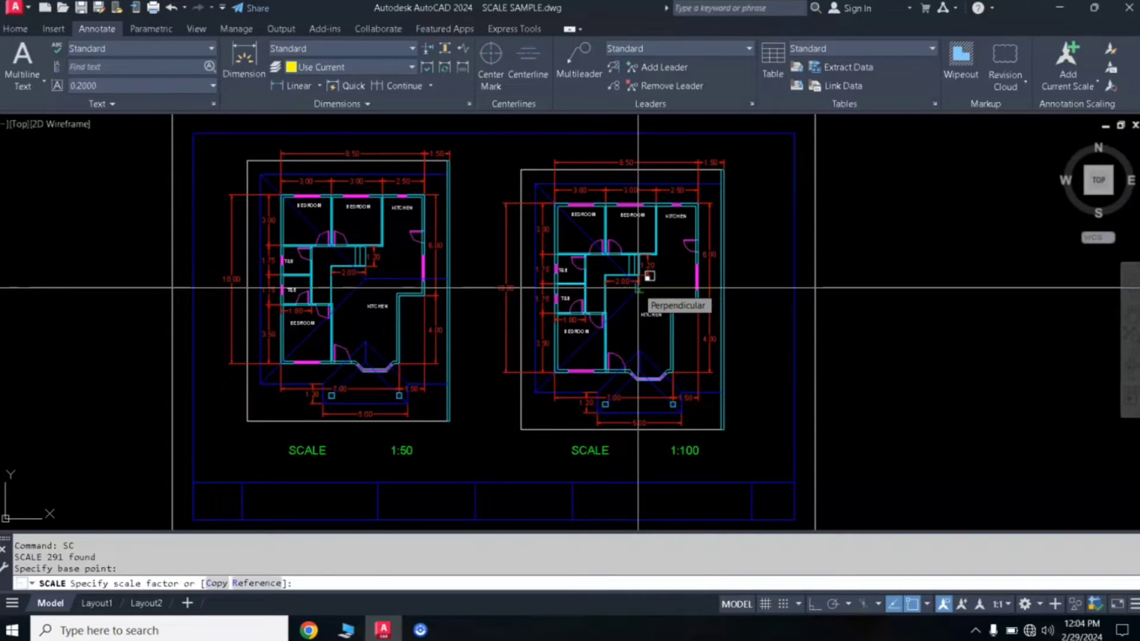
left_click(630, 291)
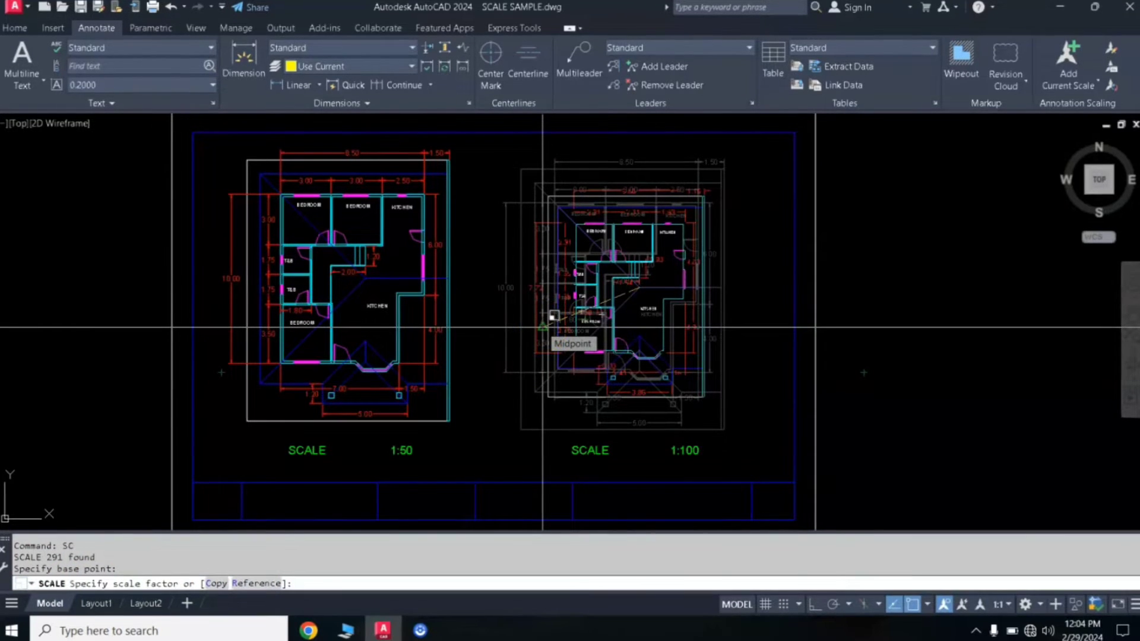
type("50/100")
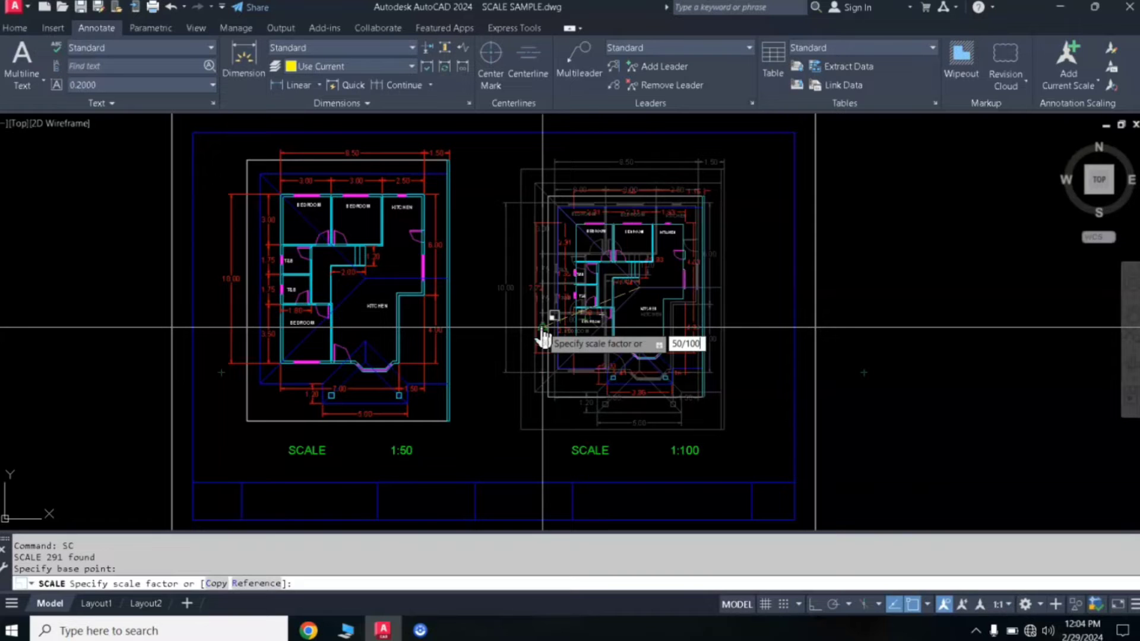
key("Return")
left_click_drag(621, 258, 607, 211)
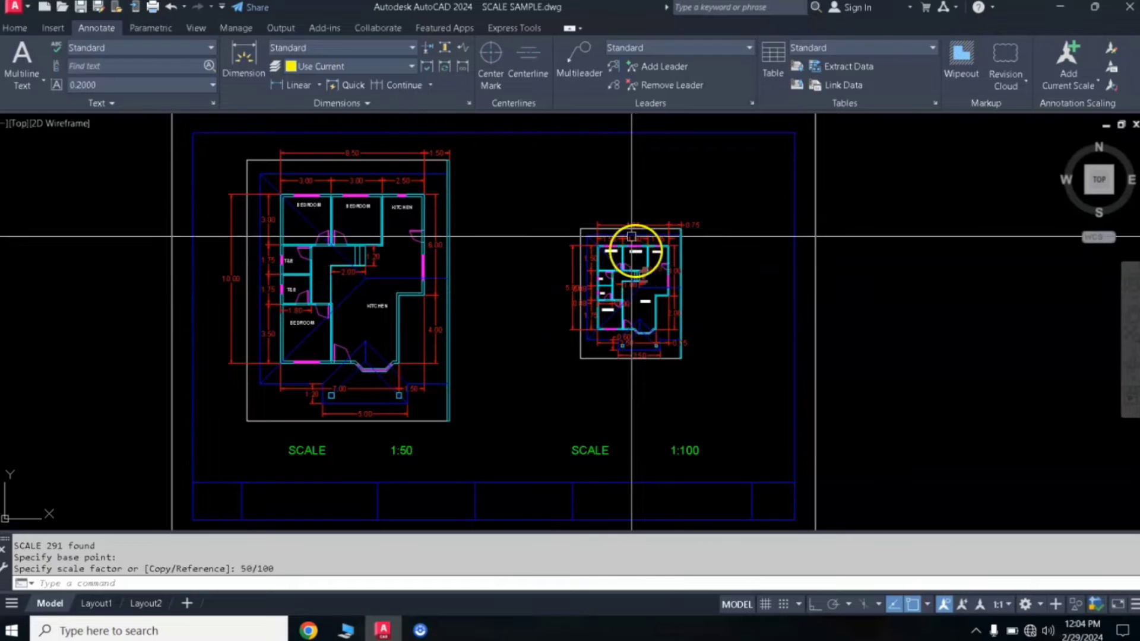
scroll(655, 222, "up", 4)
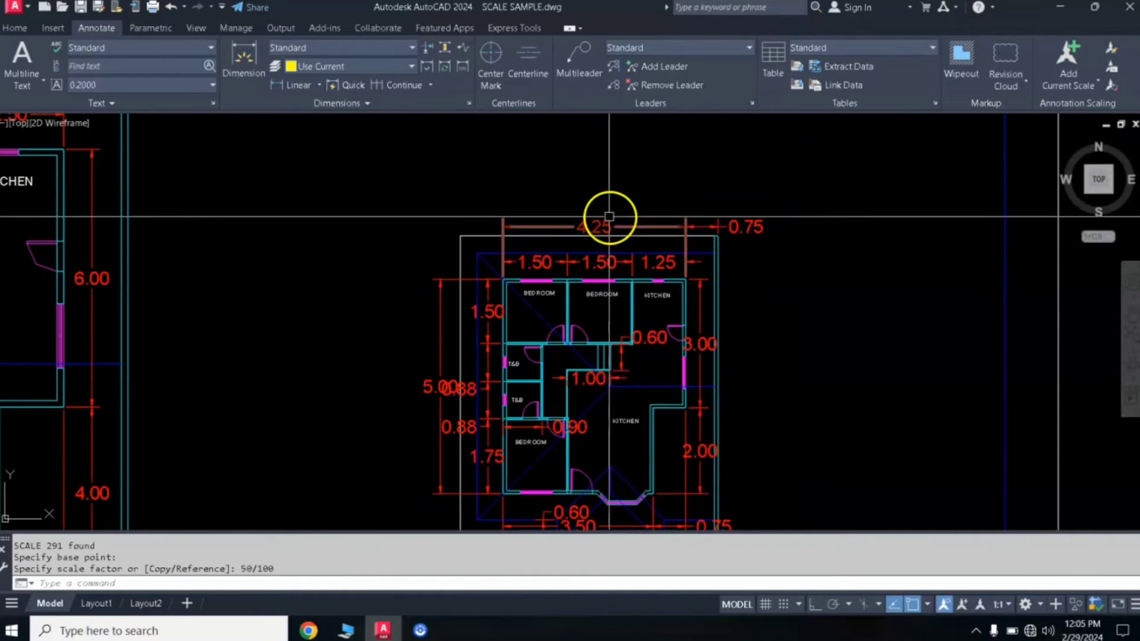
scroll(608, 228, "down", 5)
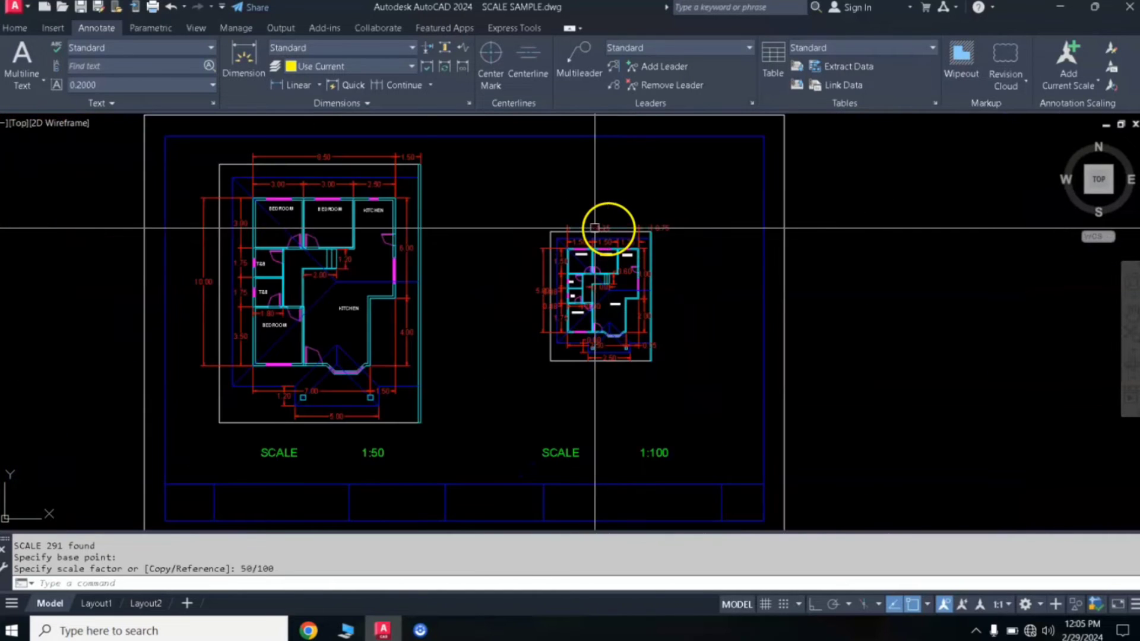
scroll(313, 157, "up", 5)
scroll(317, 153, "up", 2)
scroll(318, 154, "down", 1)
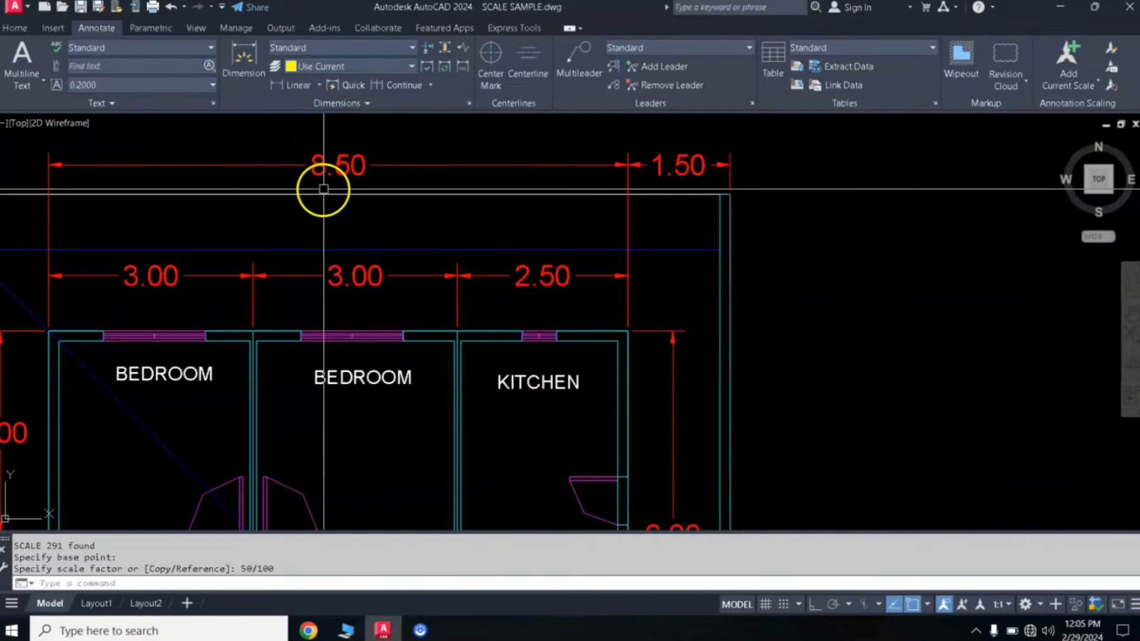
scroll(321, 160, "down", 3)
scroll(326, 161, "up", 3)
scroll(331, 163, "down", 4)
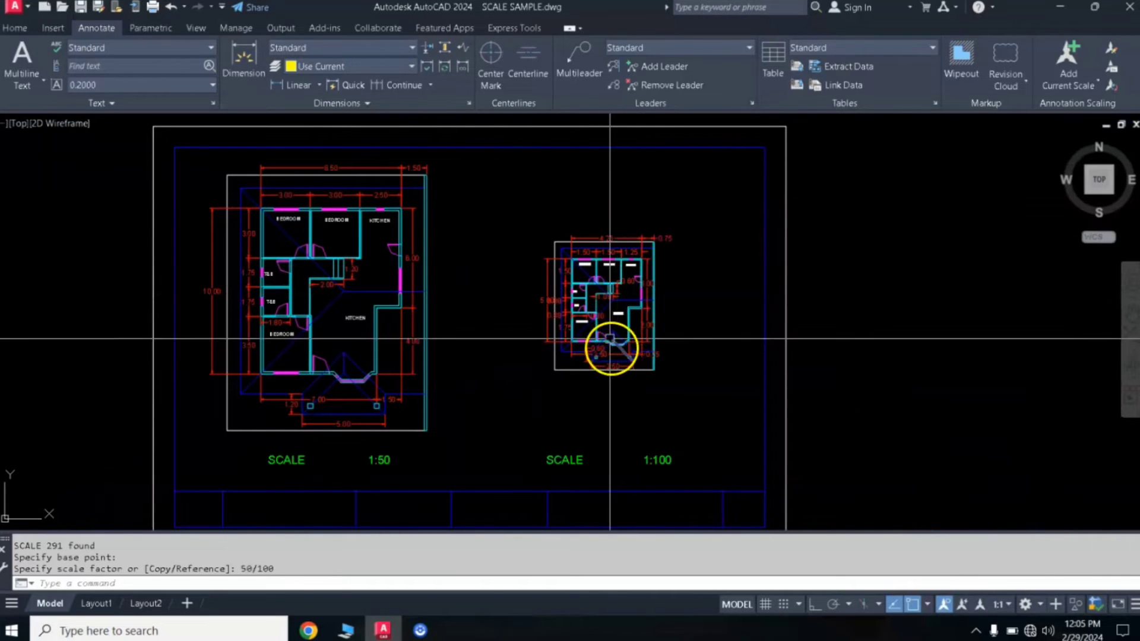
scroll(611, 330, "up", 2)
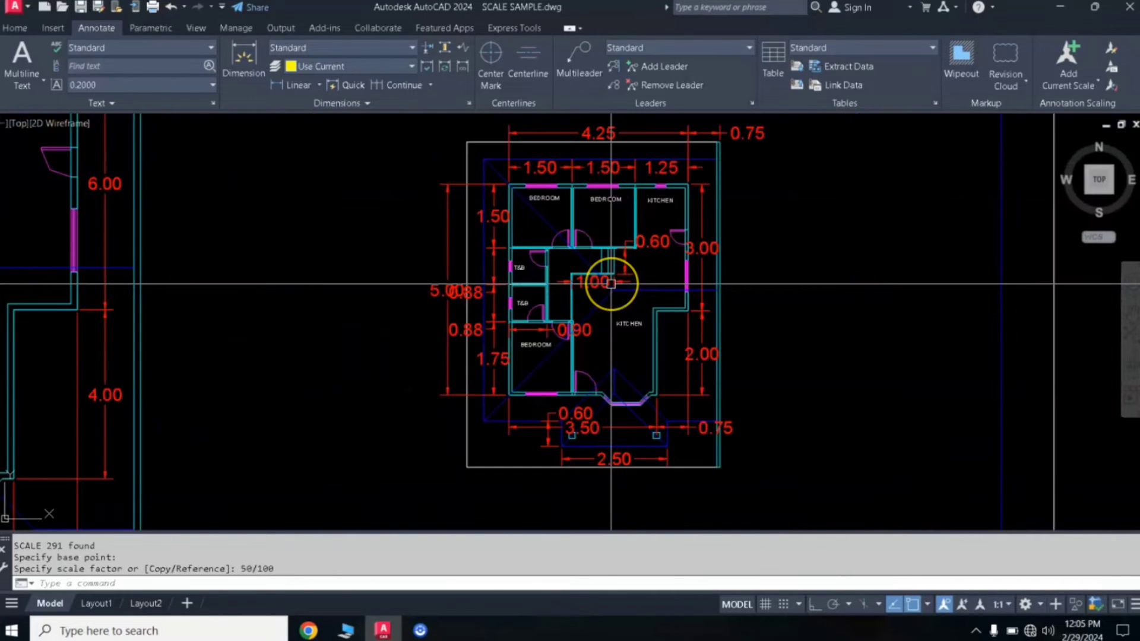
scroll(611, 285, "down", 2)
scroll(611, 285, "up", 2)
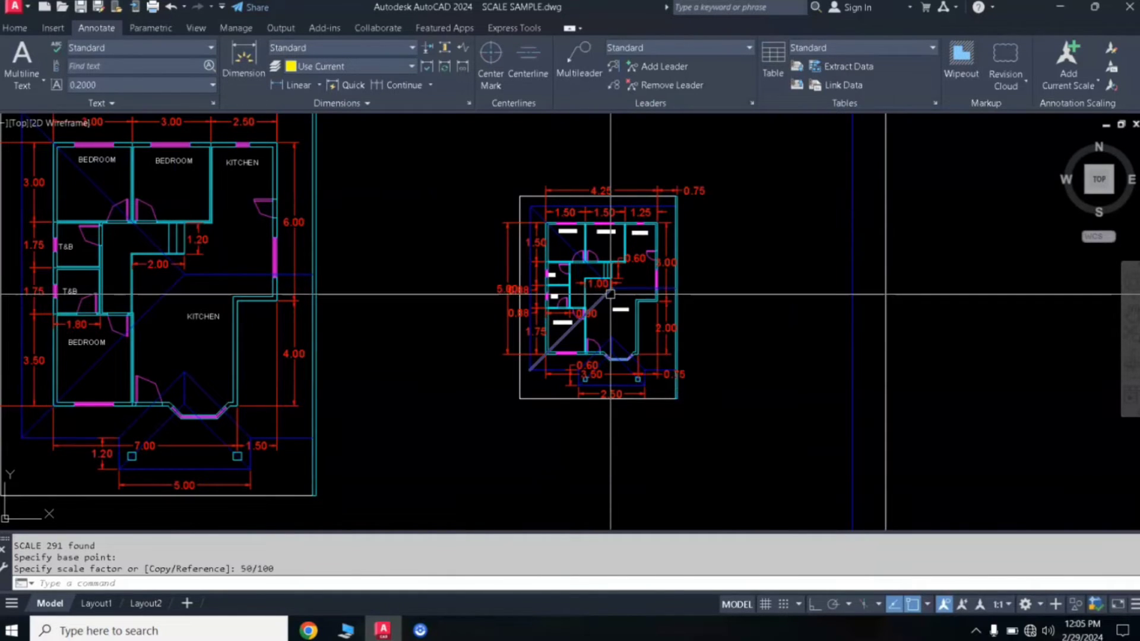
scroll(611, 294, "down", 2)
scroll(610, 294, "down", 2)
scroll(610, 294, "up", 2)
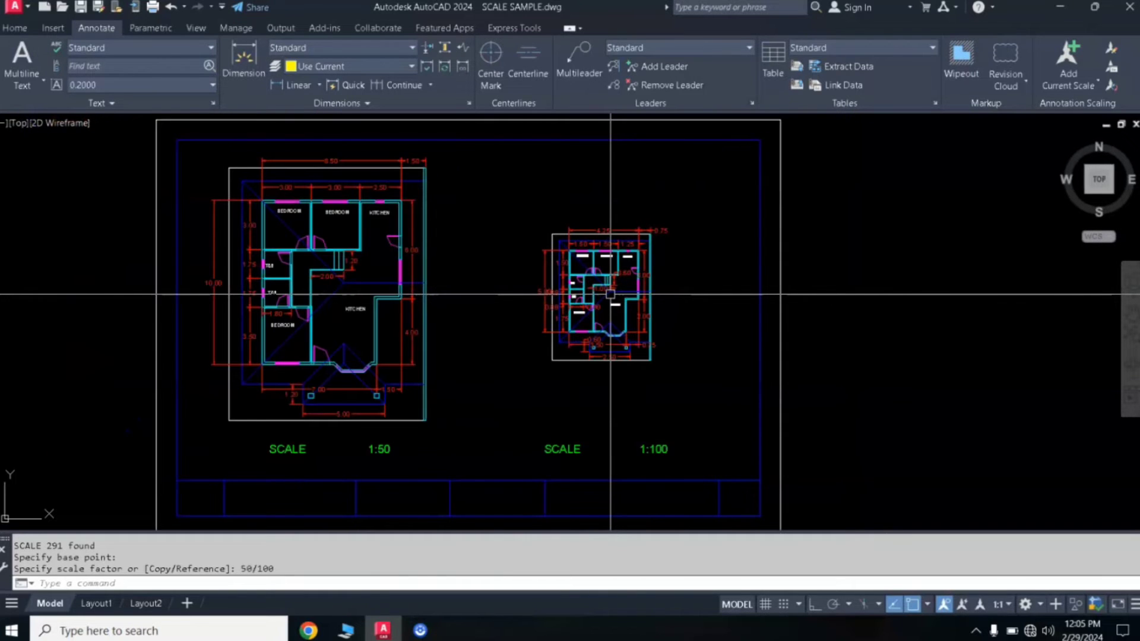
Set DIMSCALE to 1/100 using the DIM autocomplete list
type("D")
type("IM")
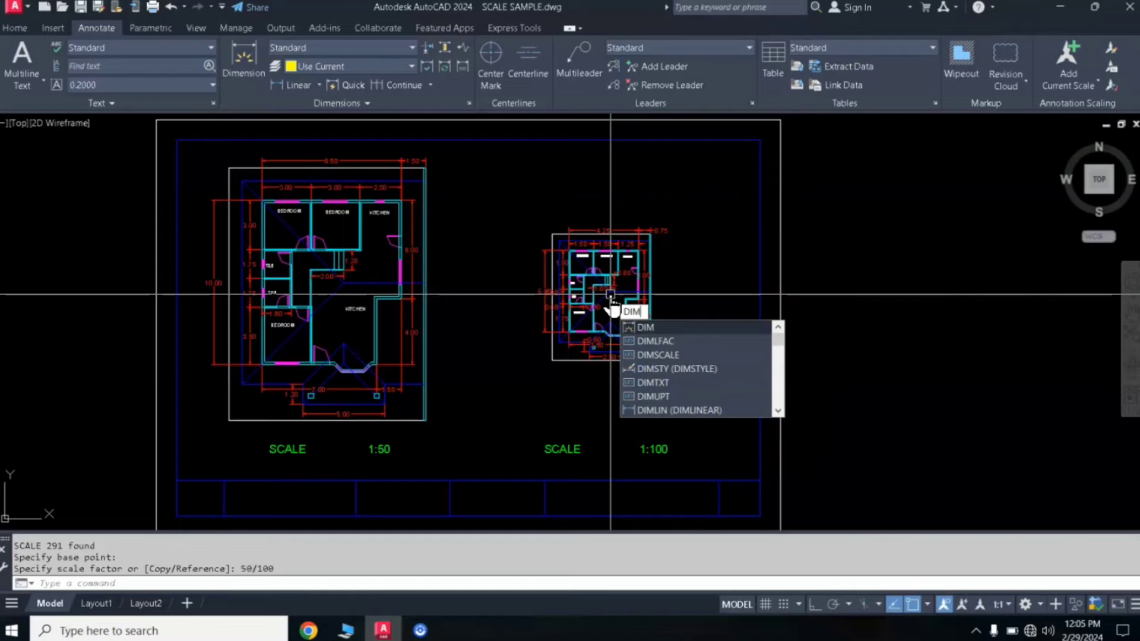
left_click(653, 354)
type("1/100")
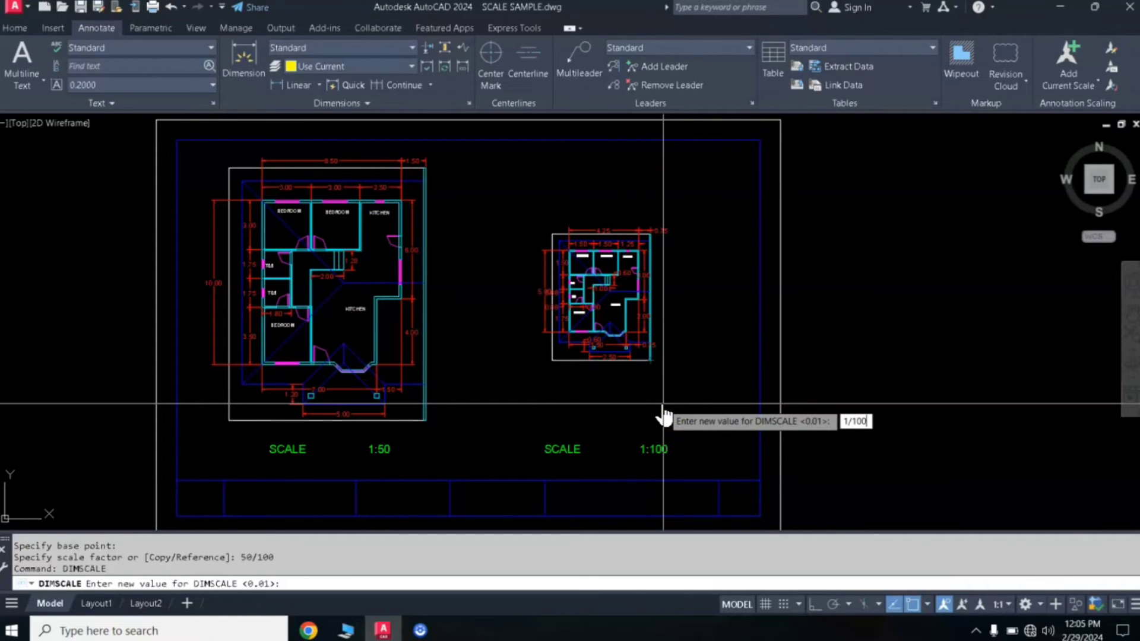
key("Return")
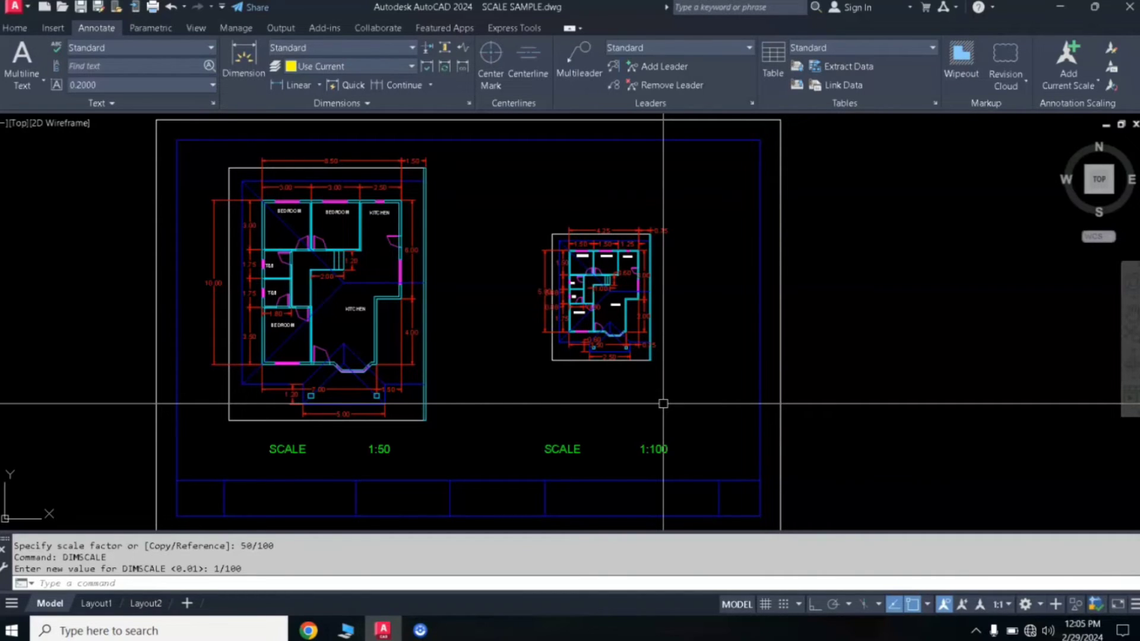
Set DIMLFAC to 100 so the half-size plan's dimensions read true lengths
type("Dim")
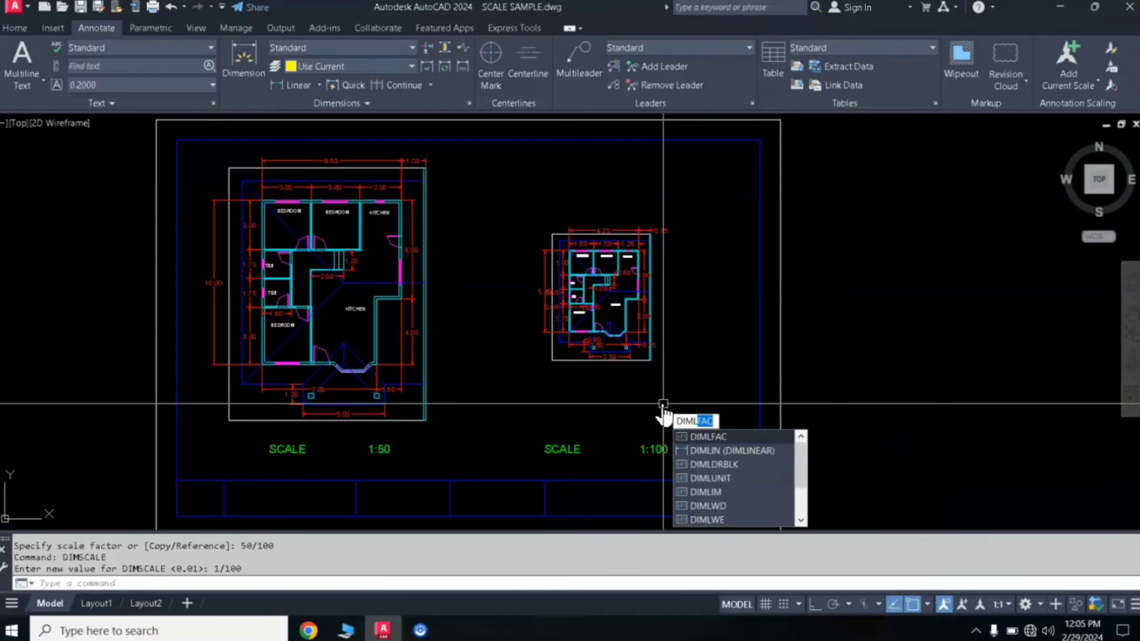
type("lf")
key("Return")
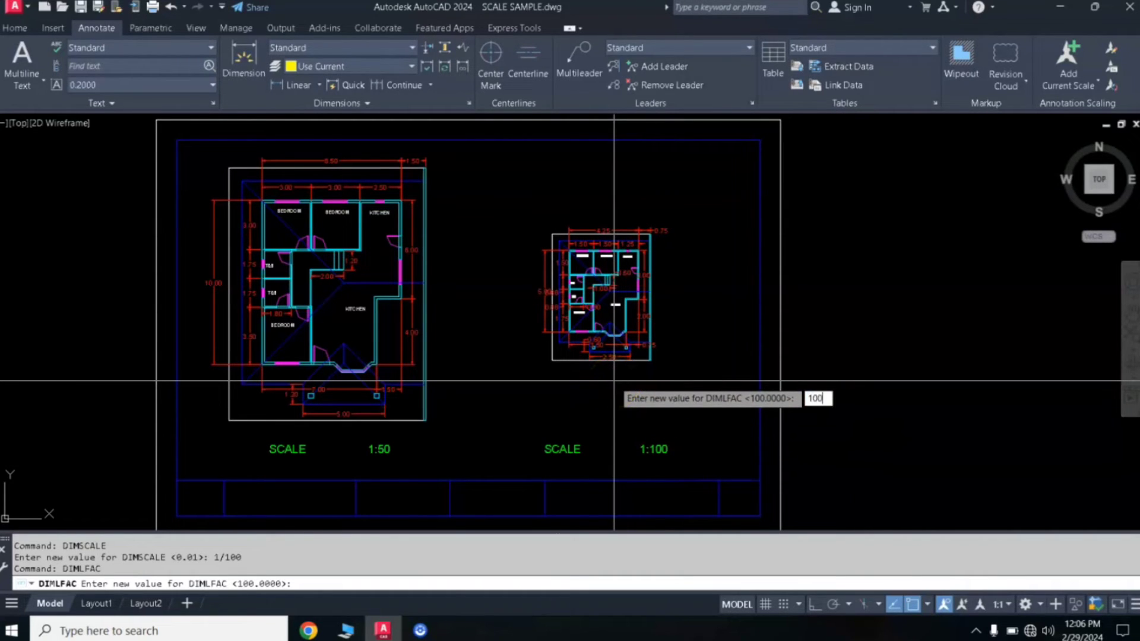
key("Return")
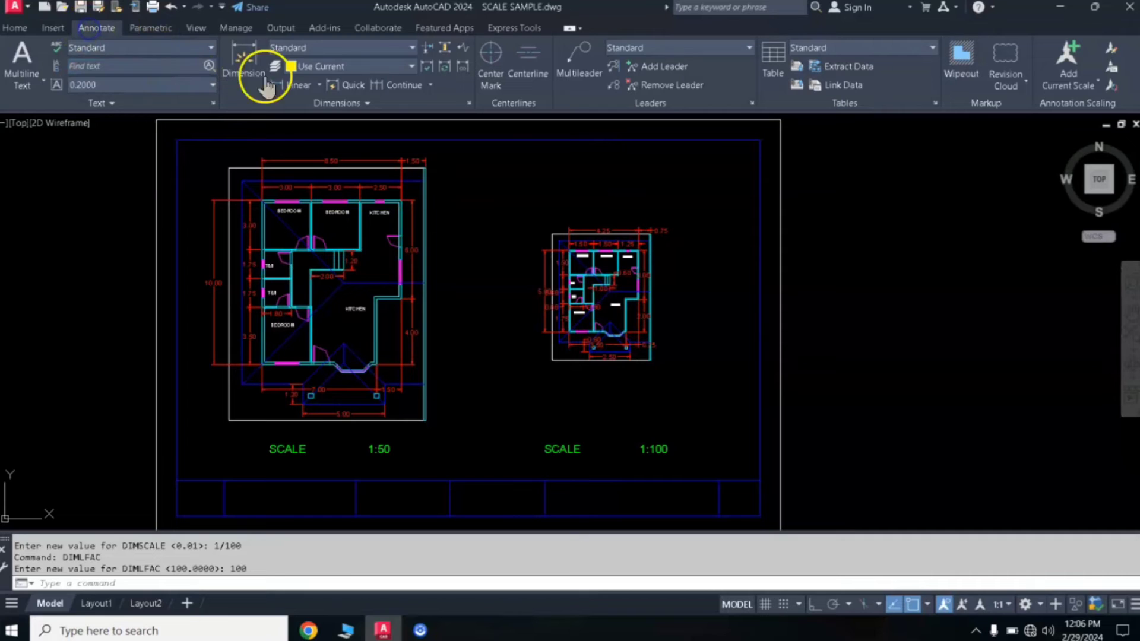
Apply the current dimension settings to all 291 objects of the 1:100 plan with Update
left_click(446, 70)
left_click(692, 203)
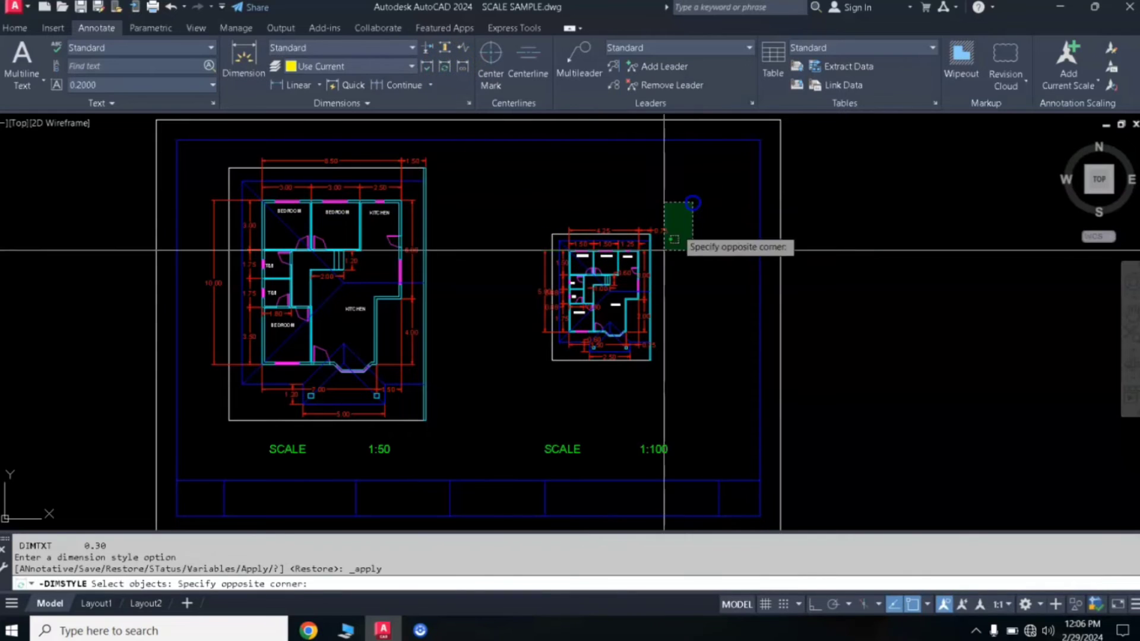
left_click(531, 372)
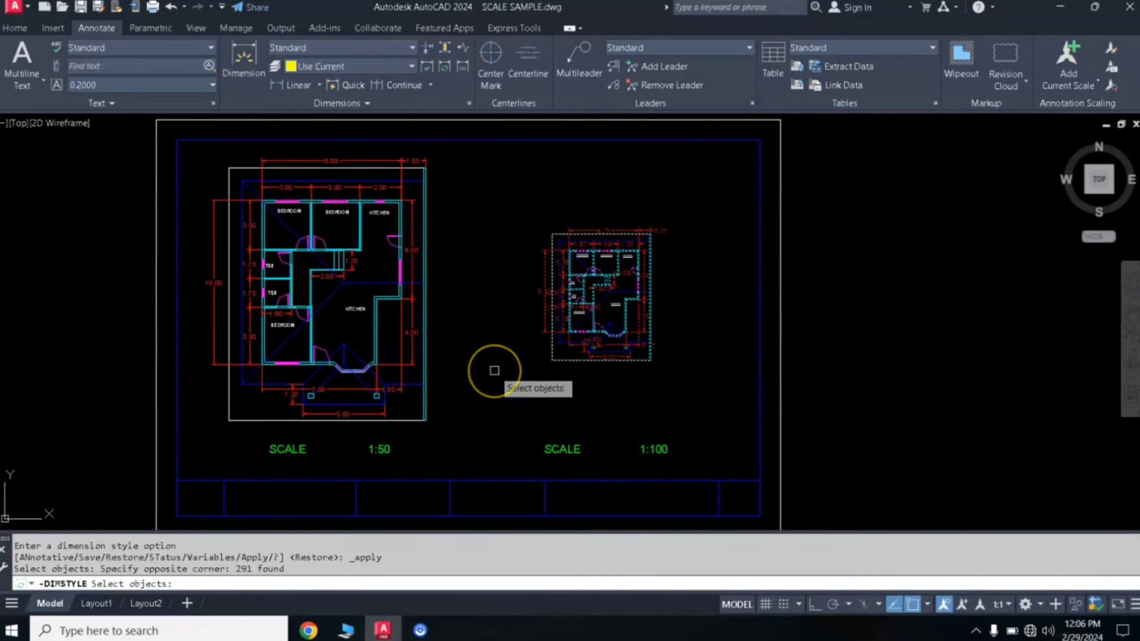
key("Return")
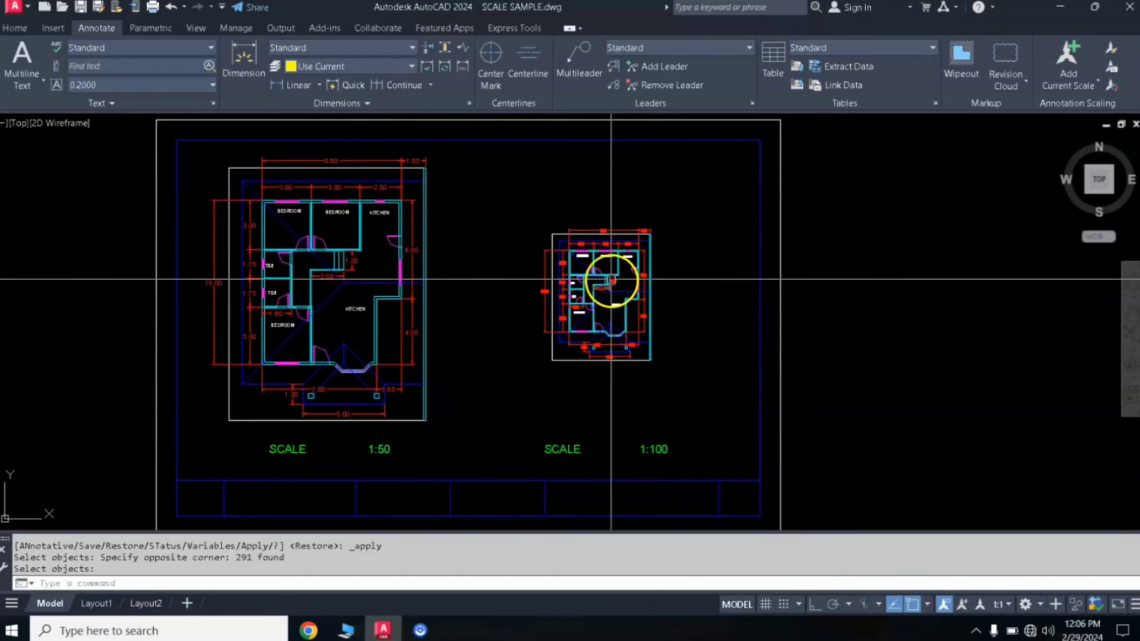
Check both plans' dimensions, end the update, and frame both SCALE labels
scroll(336, 168, "up", 2)
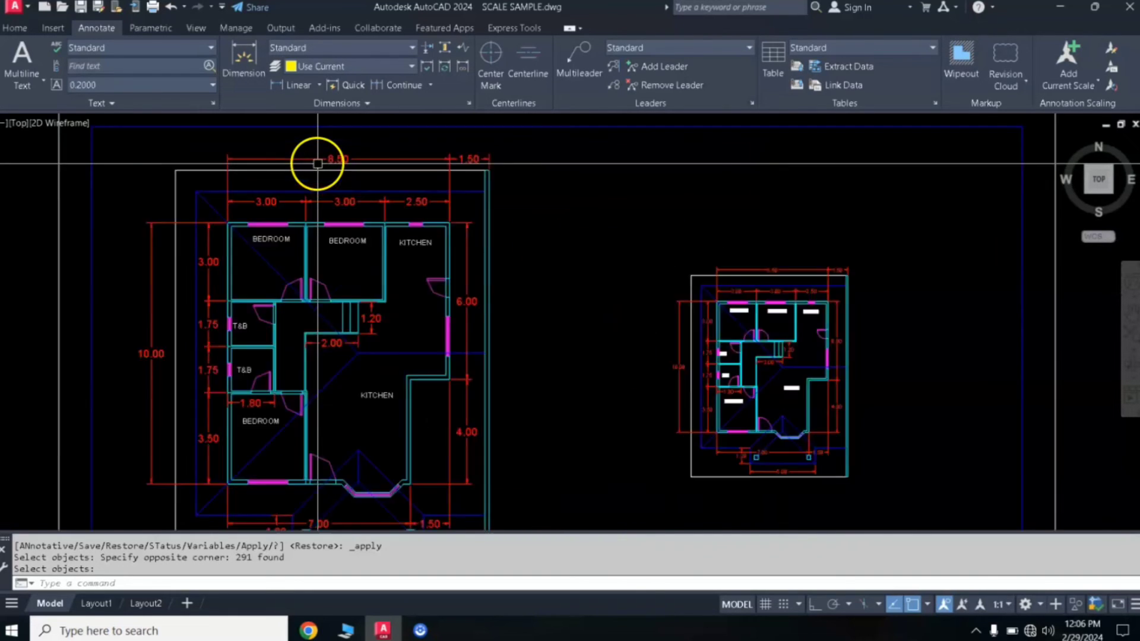
scroll(315, 163, "up", 4)
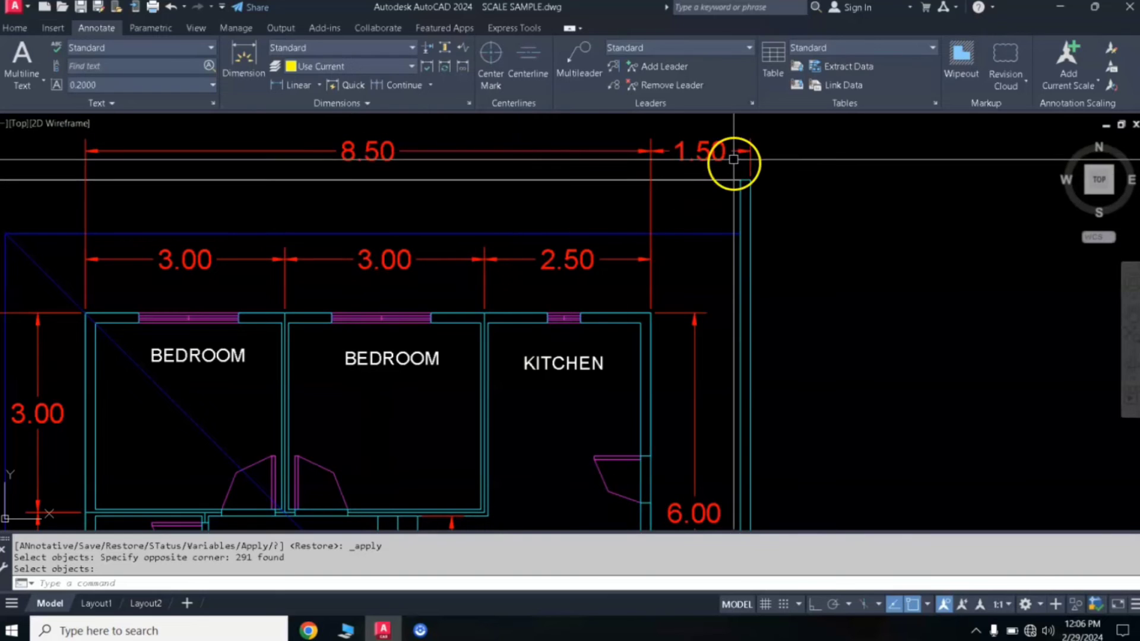
scroll(559, 285, "down", 2)
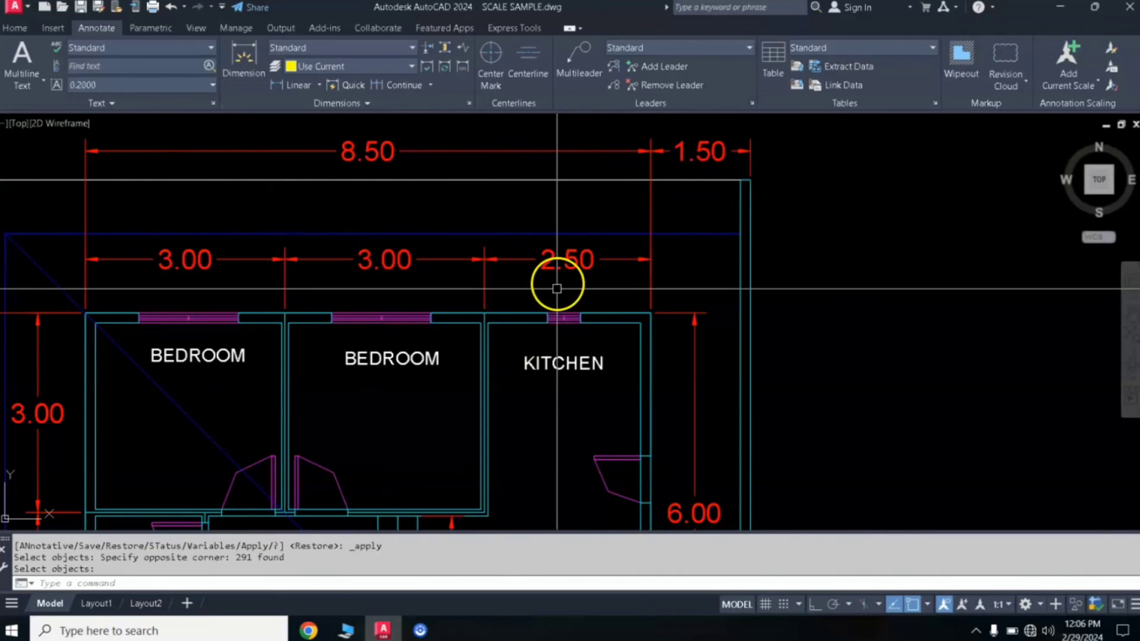
scroll(560, 285, "down", 5)
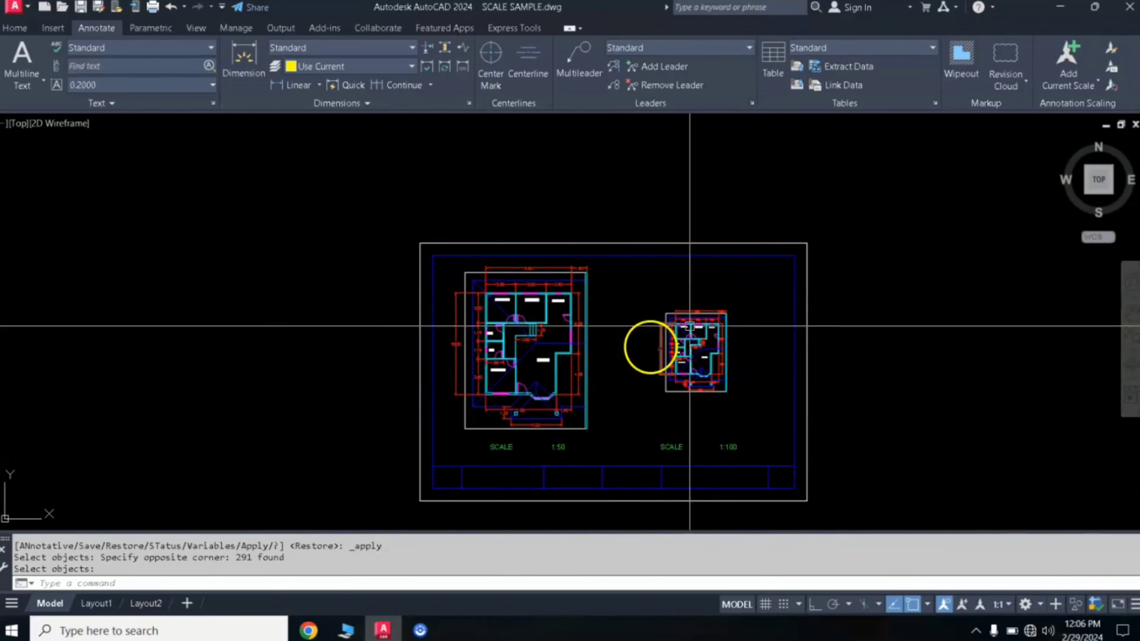
scroll(697, 321, "up", 6)
scroll(698, 319, "up", 2)
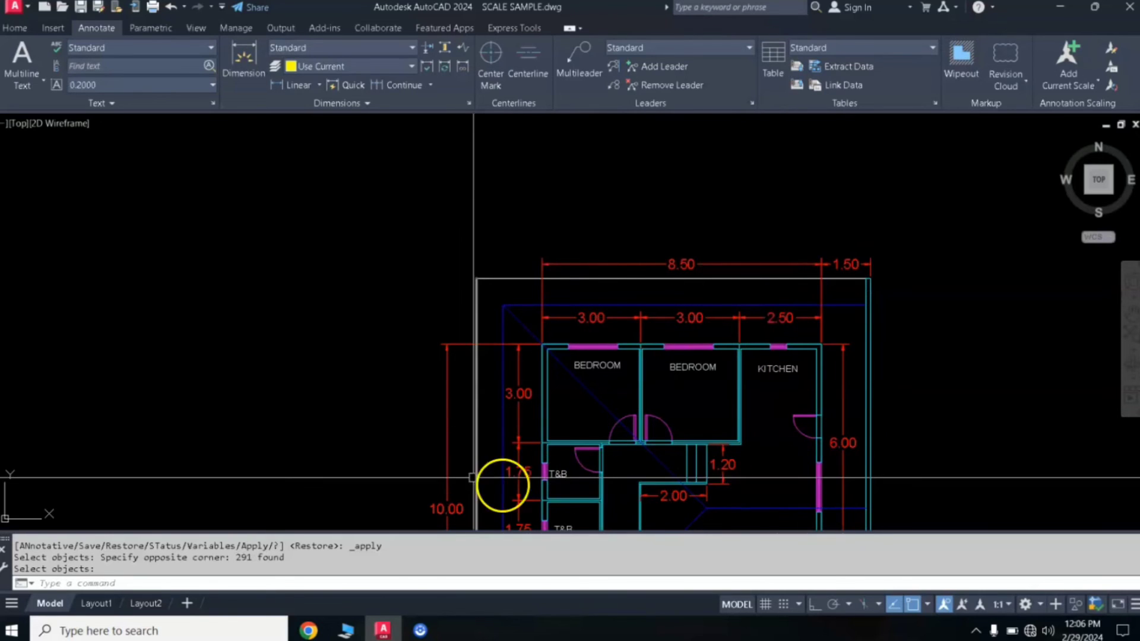
scroll(716, 407, "down", 2)
scroll(715, 408, "down", 2)
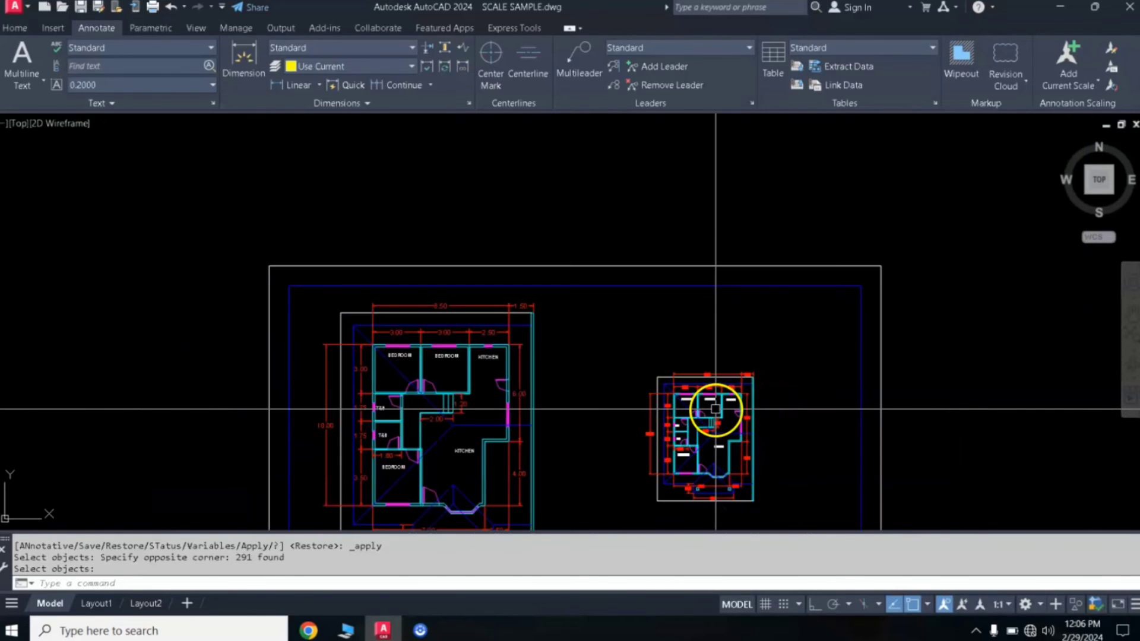
middle_click_drag(715, 408, 681, 292)
key("Return")
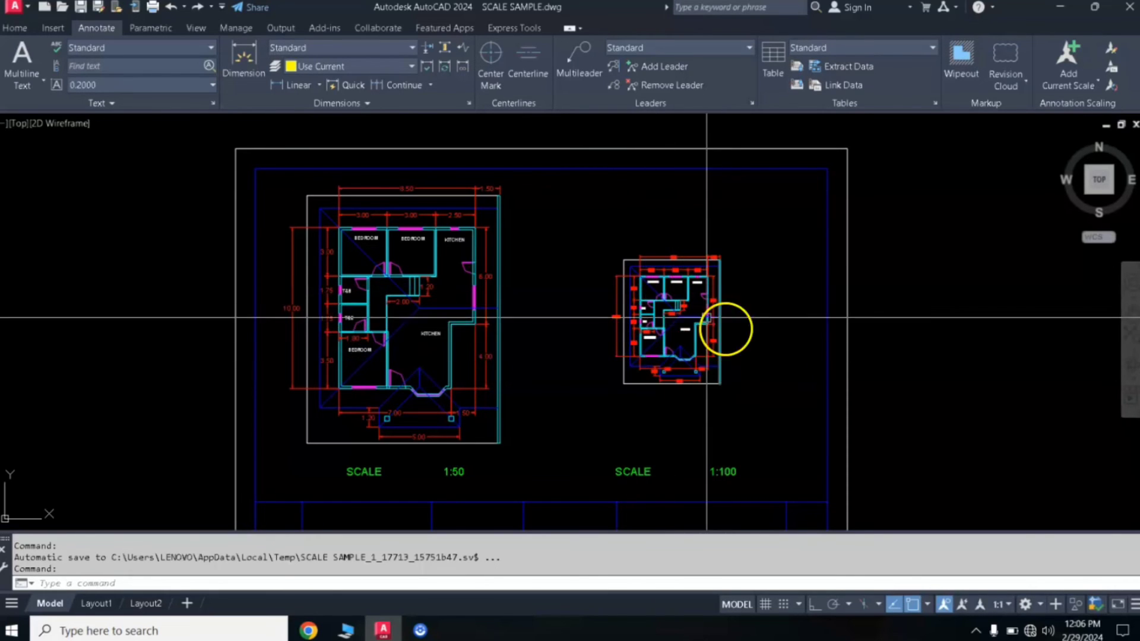
scroll(678, 343, "down", 2)
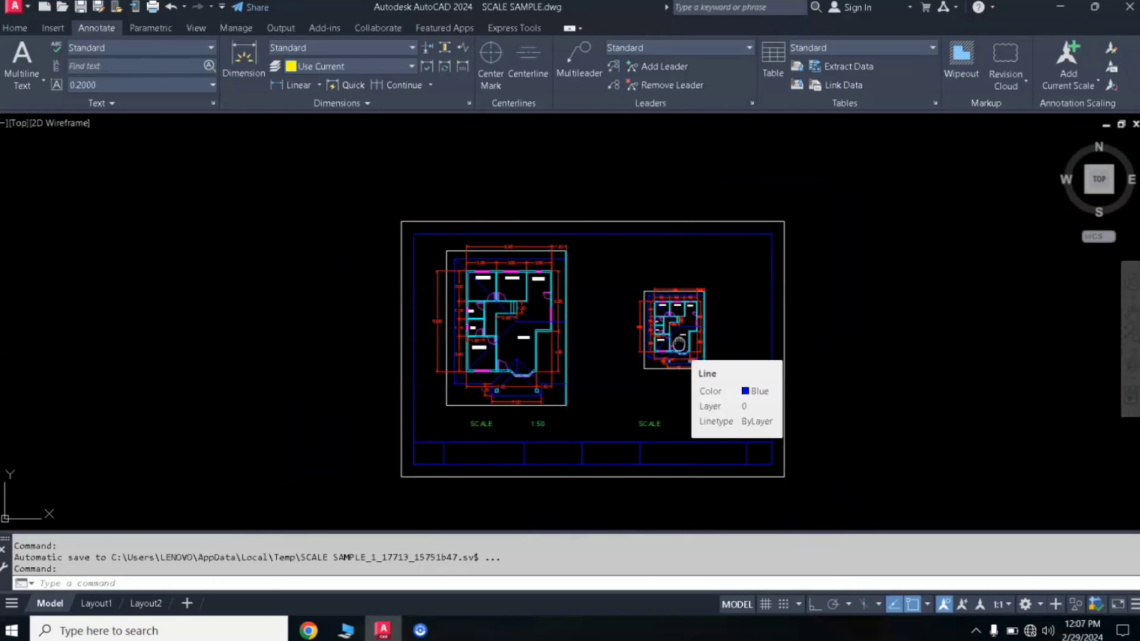
scroll(653, 313, "up", 2)
left_click(655, 305)
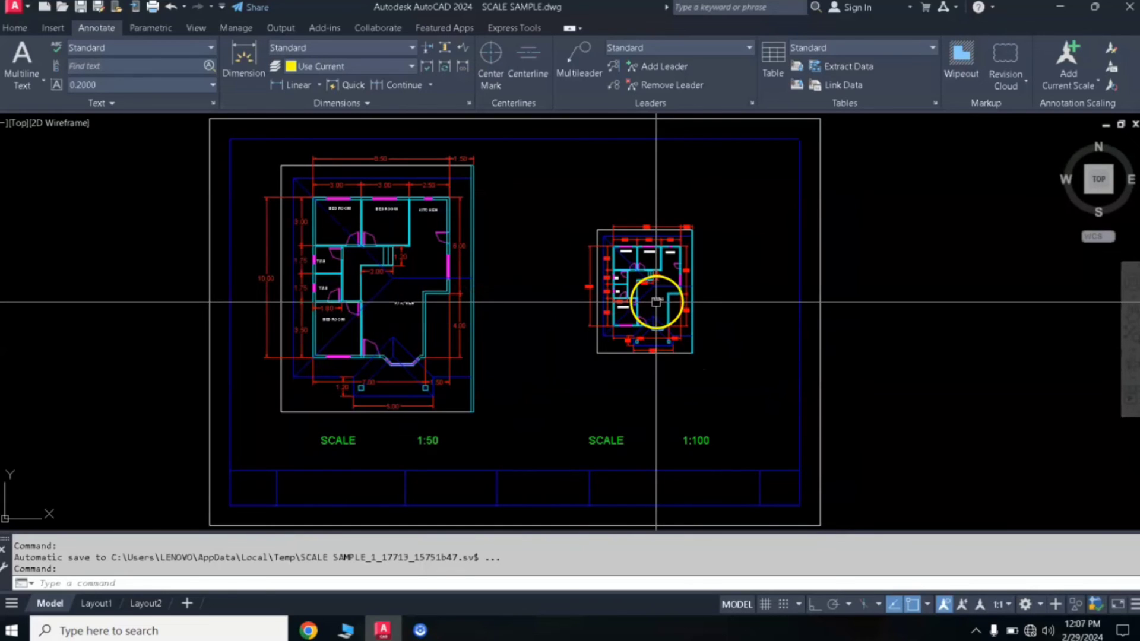
left_click(635, 330)
left_click(635, 326)
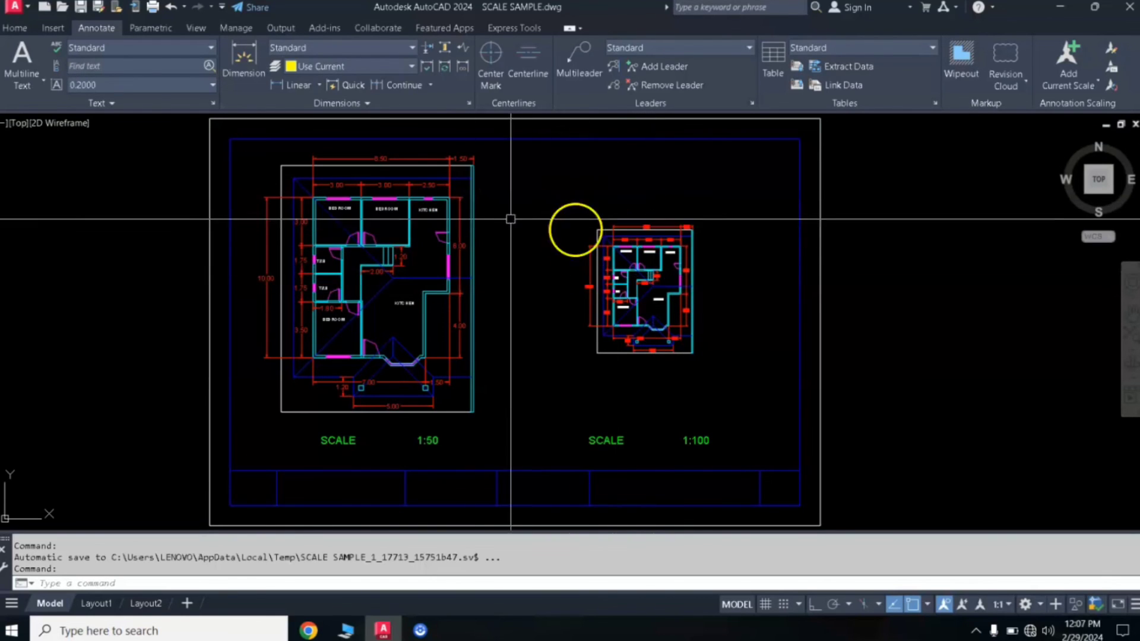
scroll(398, 179, "up", 5)
scroll(398, 180, "down", 5)
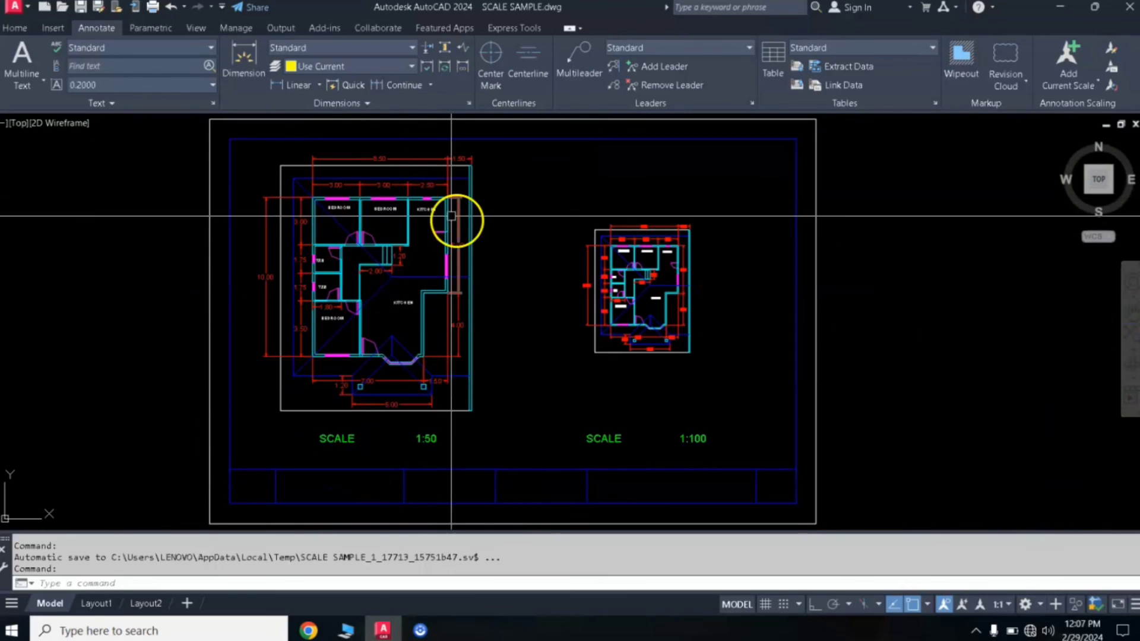
scroll(428, 184, "up", 2)
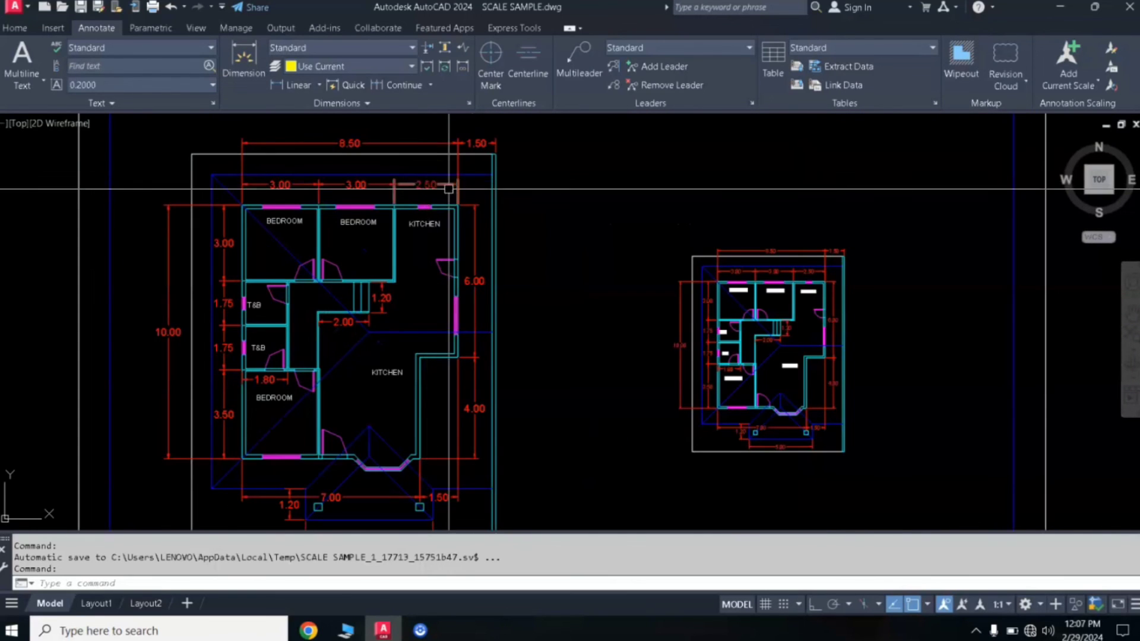
scroll(394, 291, "down", 2)
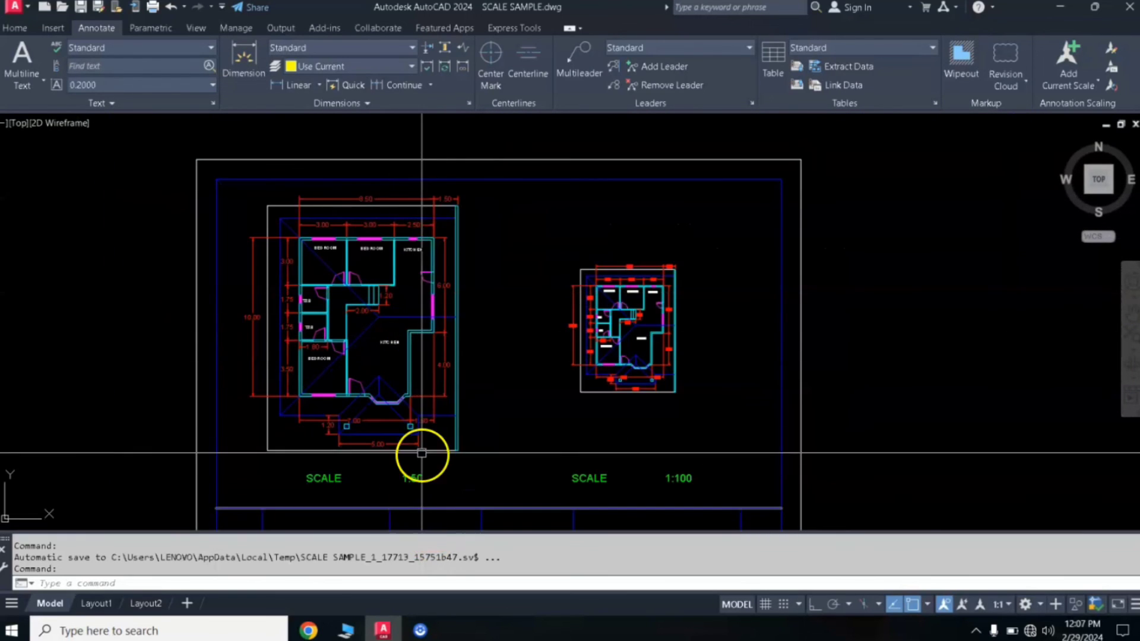
scroll(654, 464, "up", 2)
scroll(654, 463, "up", 2)
middle_click_drag(631, 285, 669, 447)
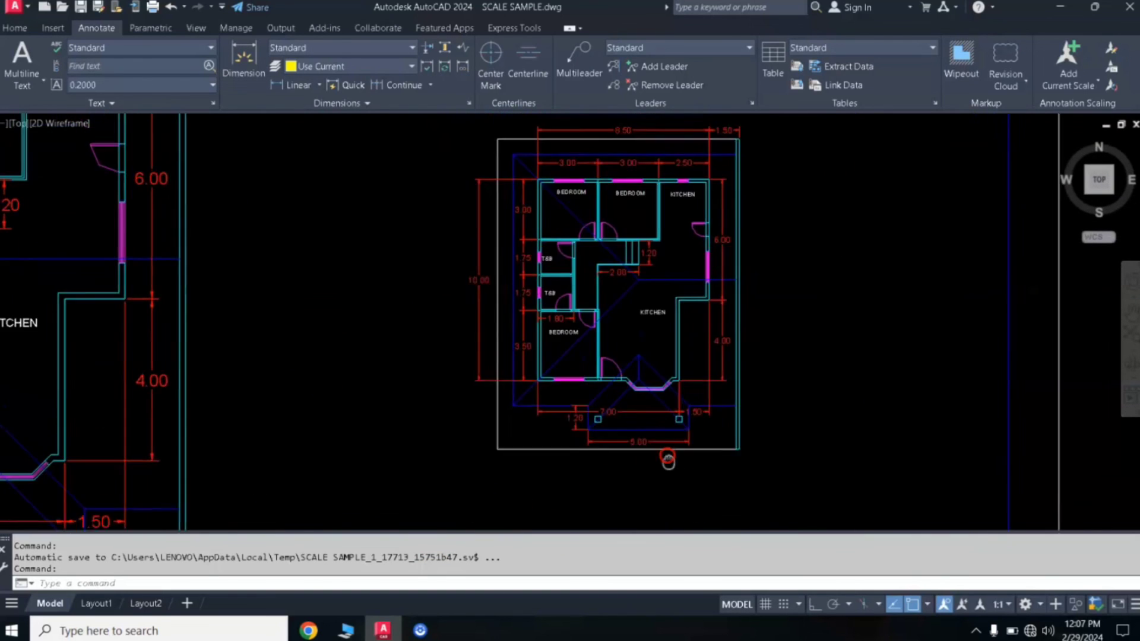
middle_click_drag(661, 377, 781, 495)
middle_click_drag(516, 299, 608, 367)
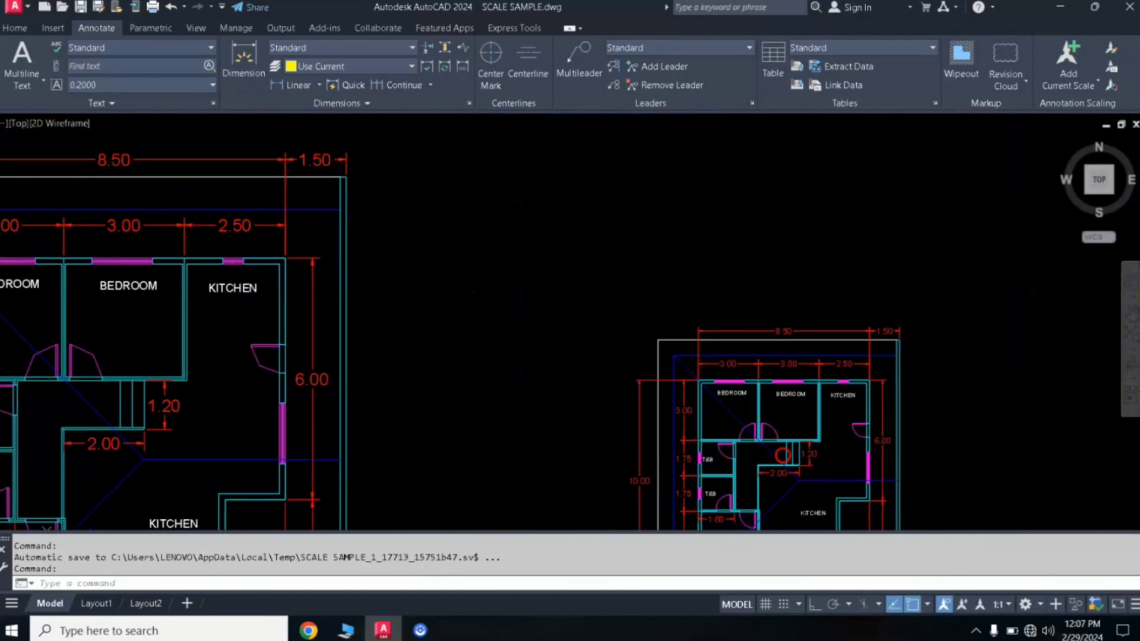
scroll(608, 367, "down", 4)
middle_click_drag(590, 298, 580, 247)
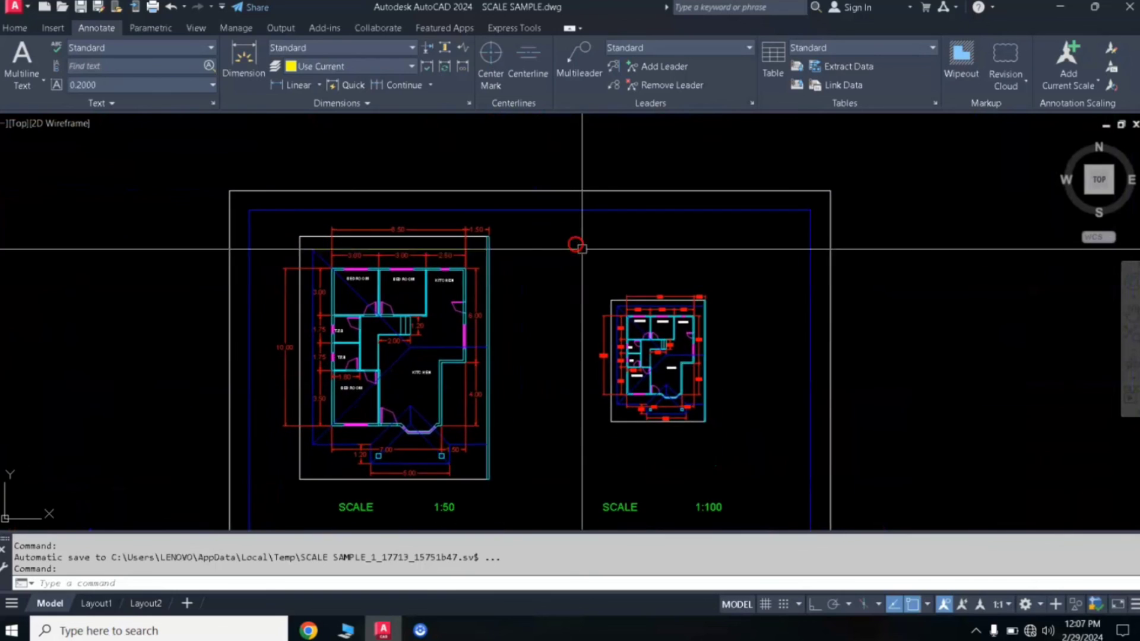
scroll(580, 297, "down", 2)
middle_click_drag(607, 334, 604, 325)
scroll(603, 325, "up", 2)
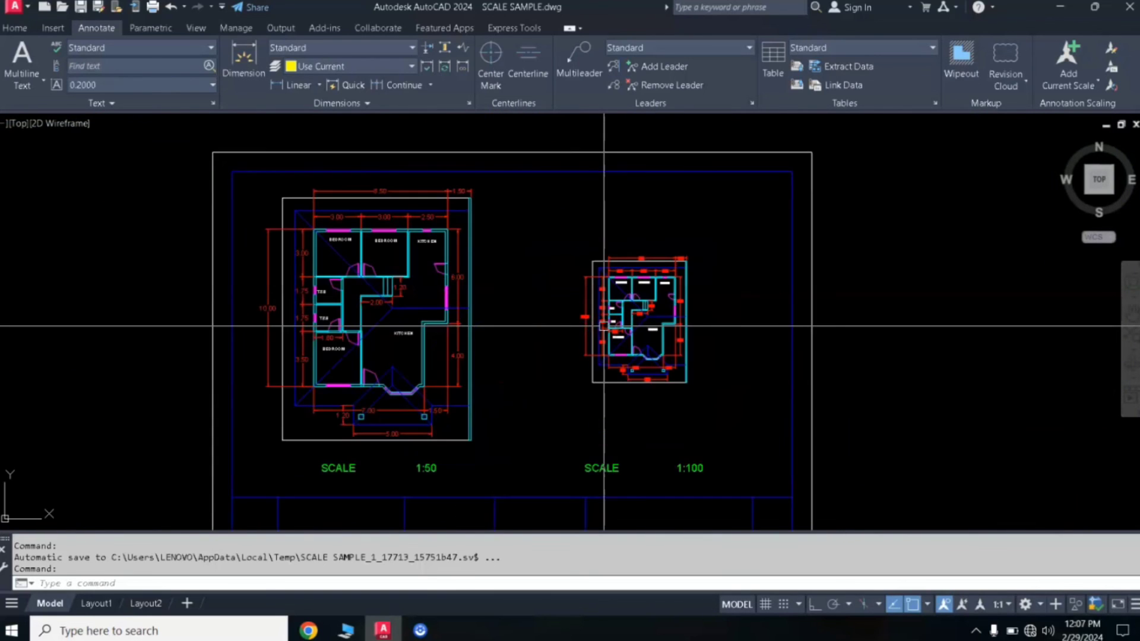
scroll(604, 326, "down", 2)
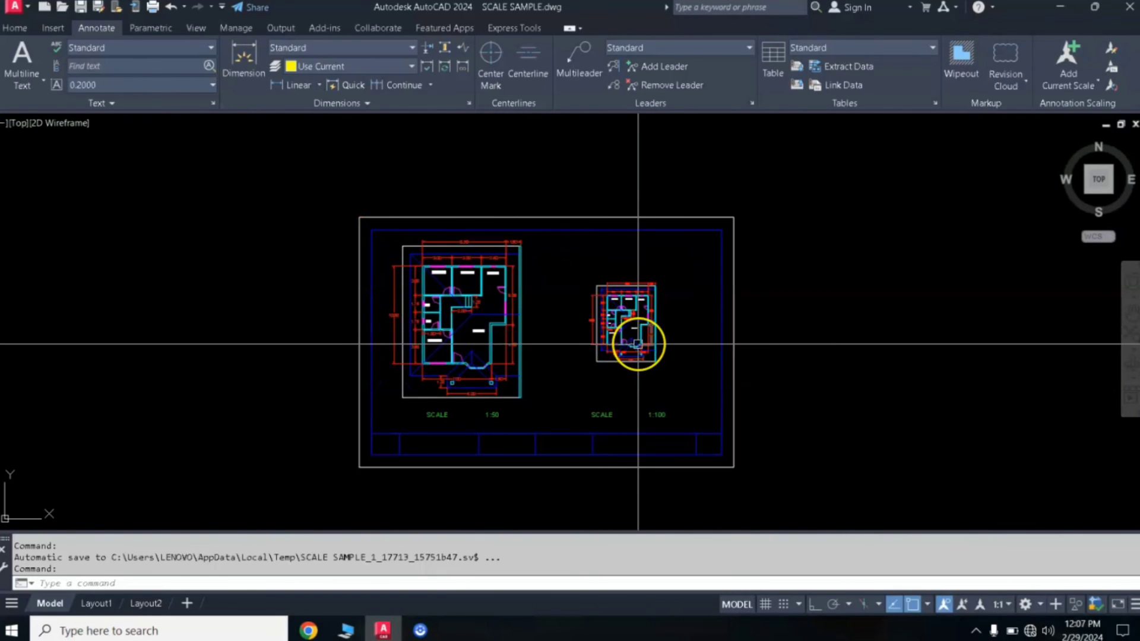
scroll(638, 344, "up", 2)
middle_click_drag(638, 345, 640, 323)
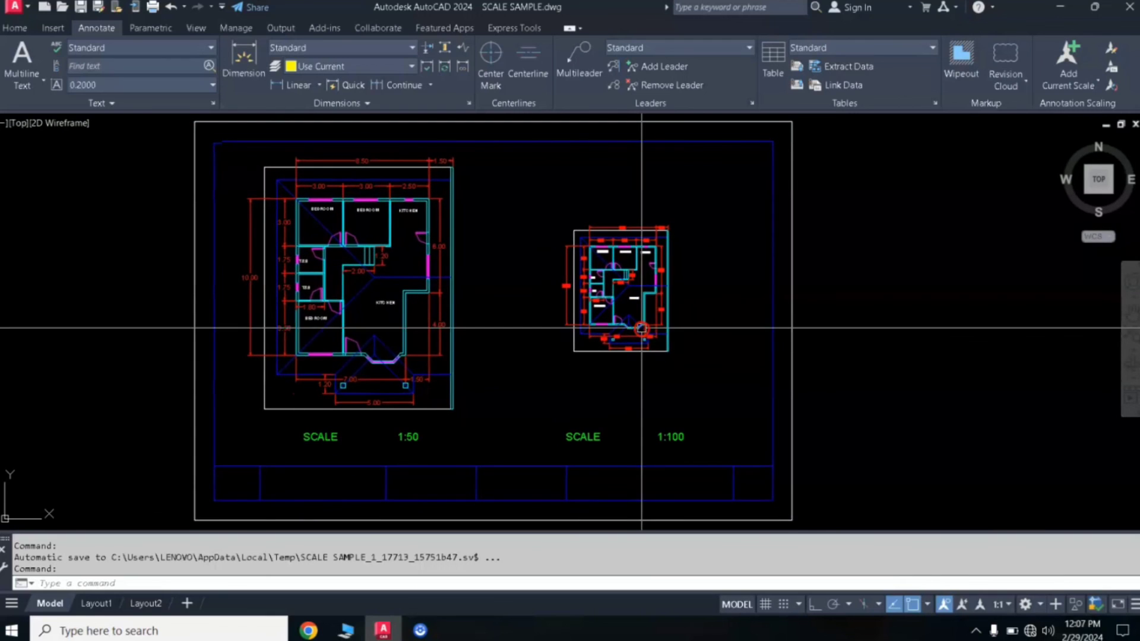
mouse_move(641, 330)
left_click(717, 339)
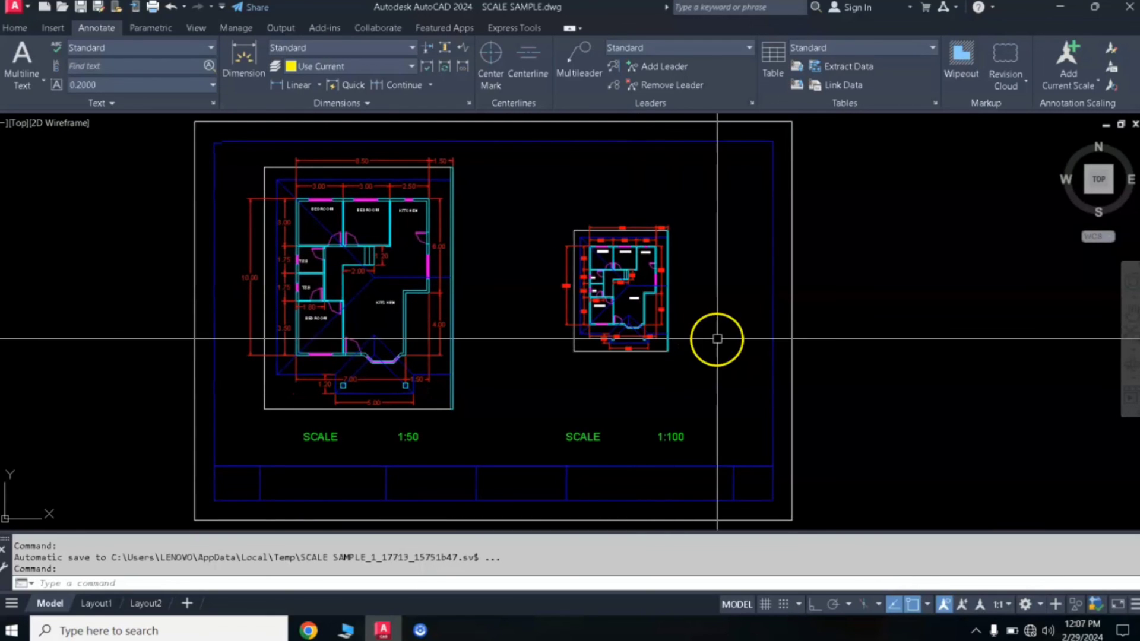
scroll(564, 224, "up", 5)
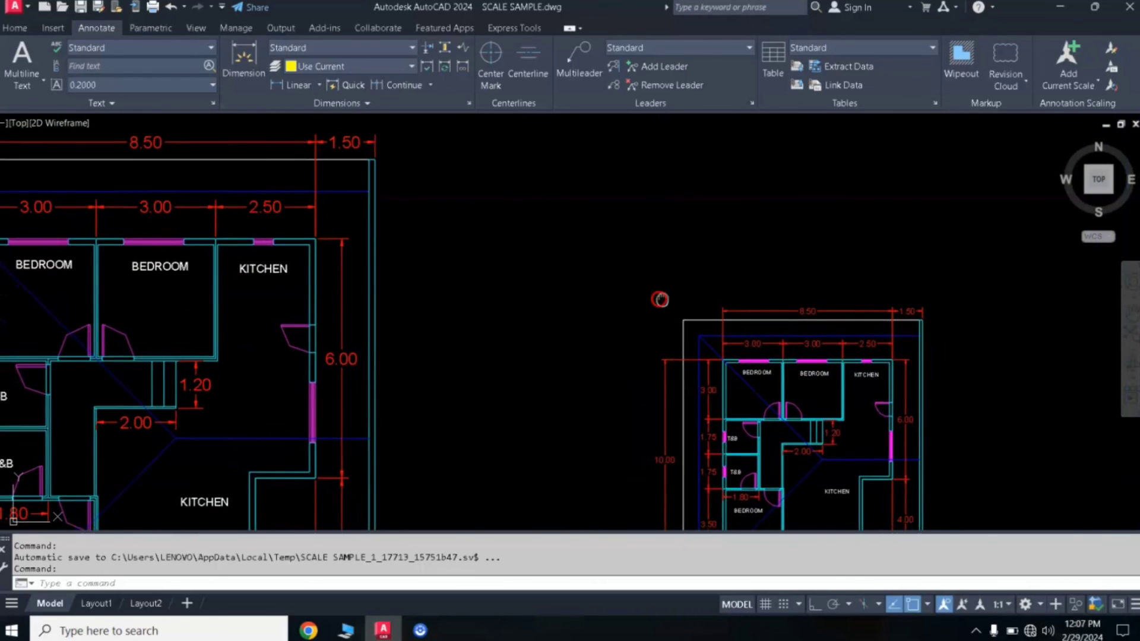
scroll(769, 331, "up", 2)
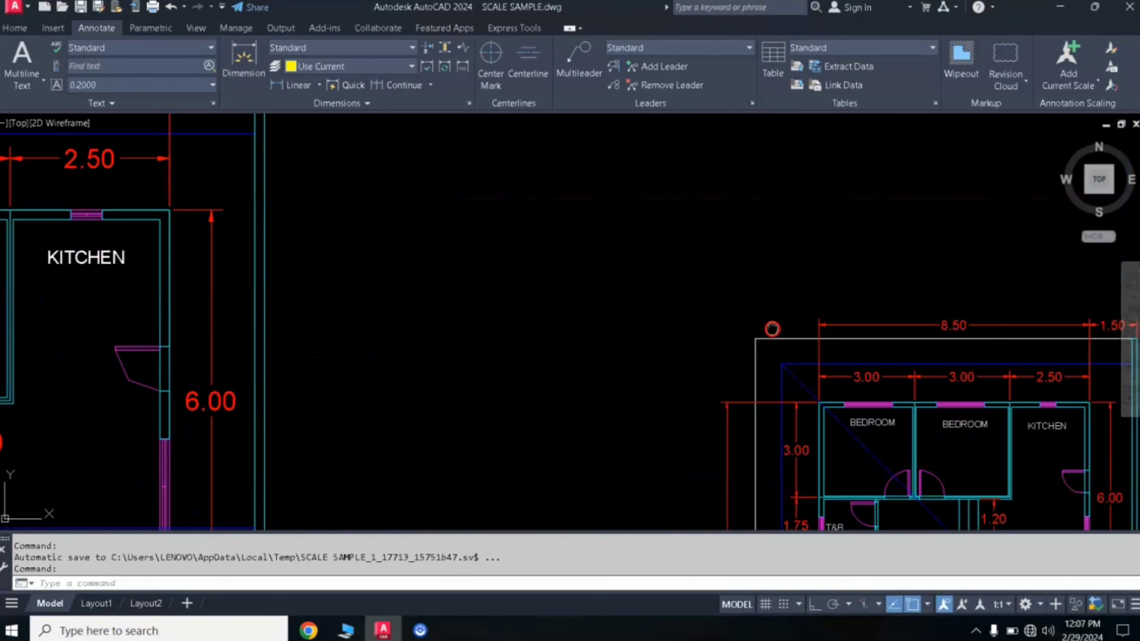